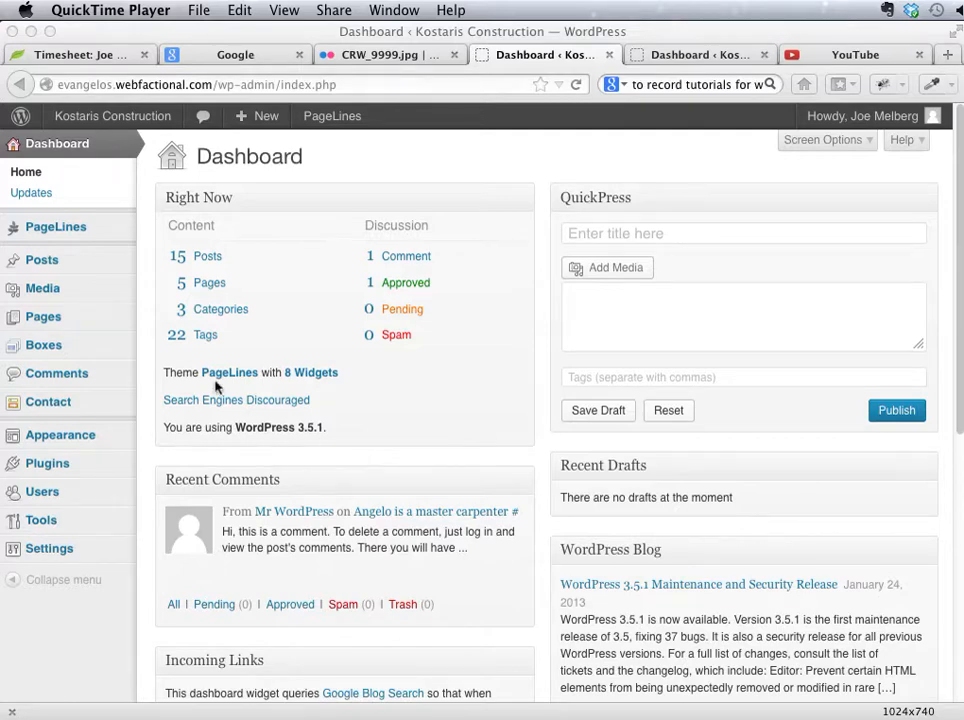
Step: View the list of all posts and the list of all pages on the site
left_click(50, 265)
left_click(52, 264)
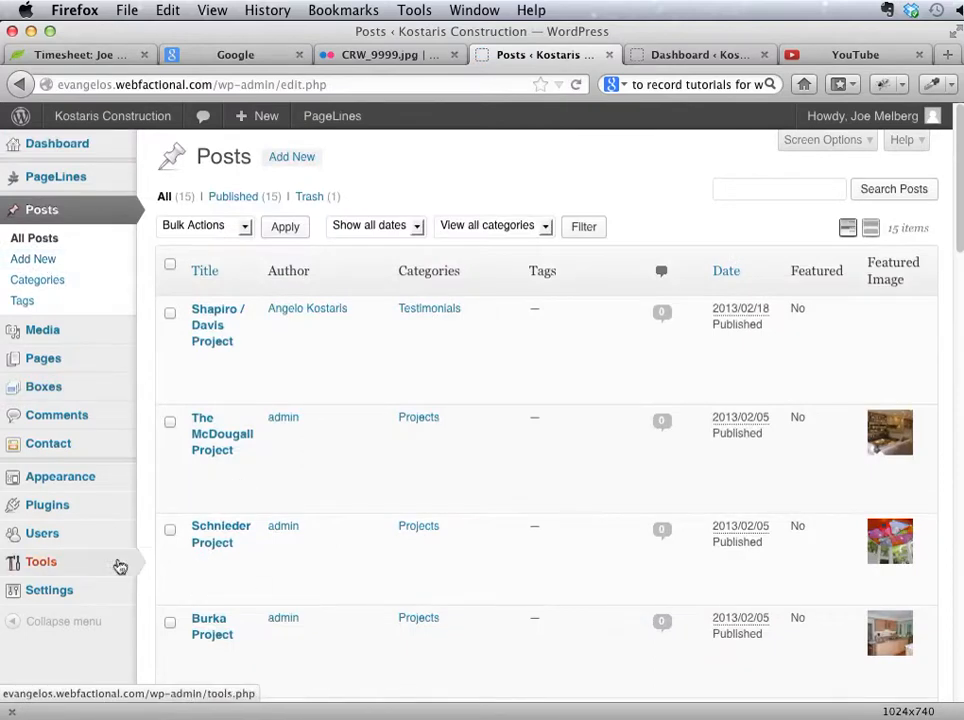
left_click(81, 361)
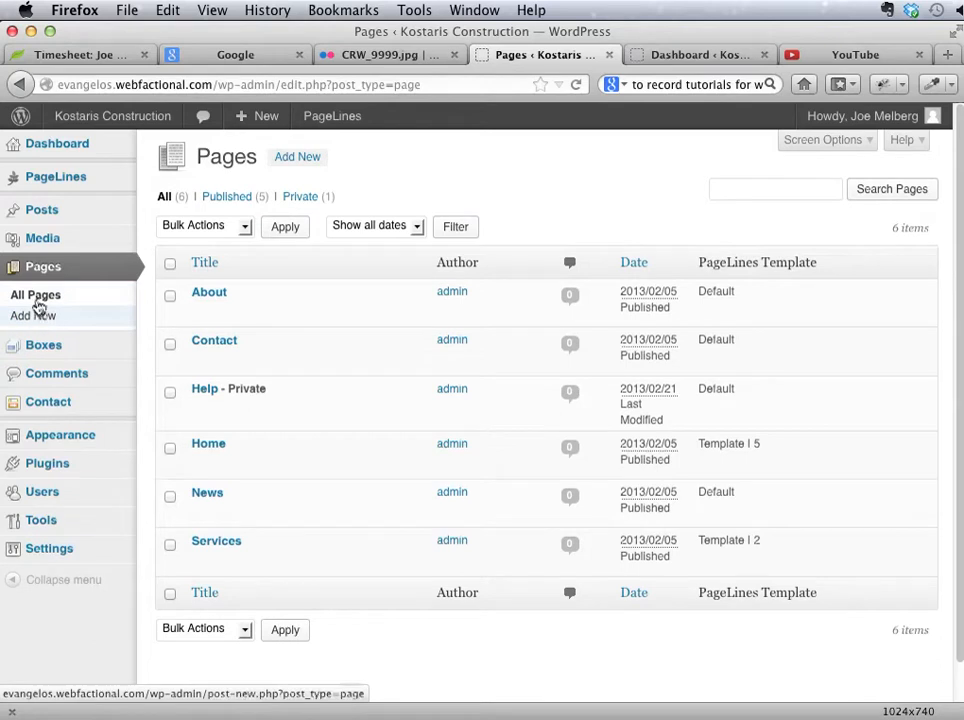
Step: Start a new post and give it the title "Project Title"
mouse_move(56, 220)
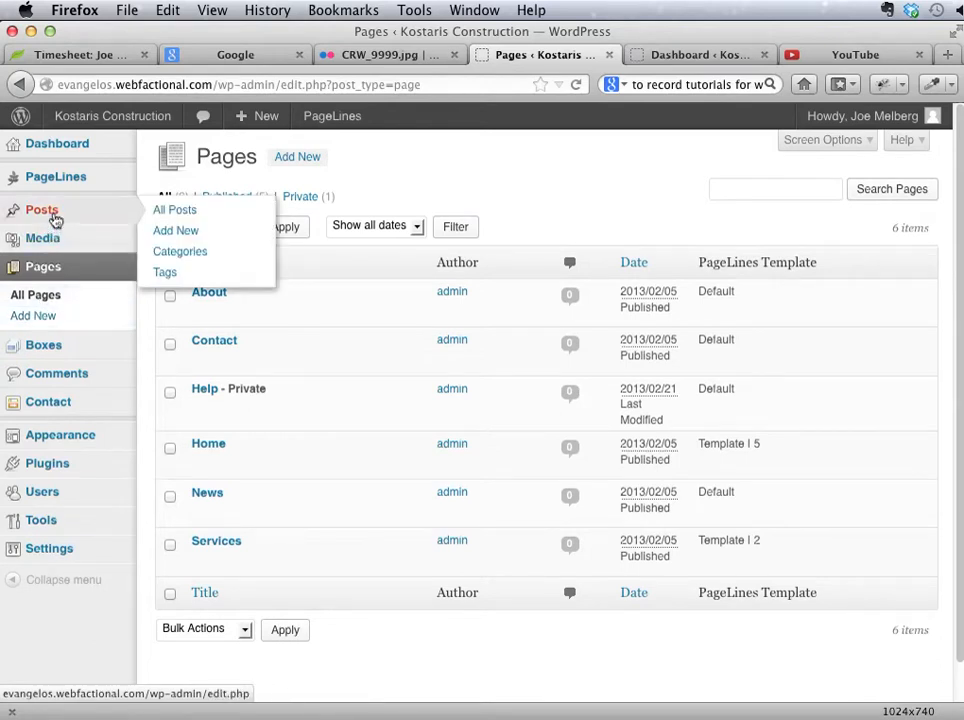
left_click(165, 240)
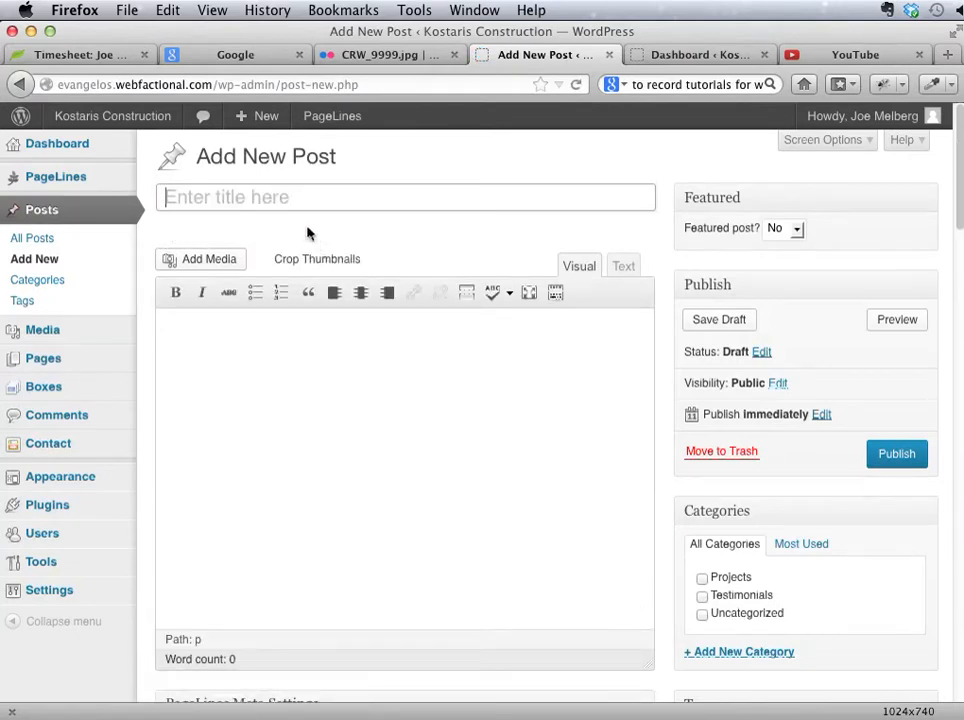
left_click(274, 202)
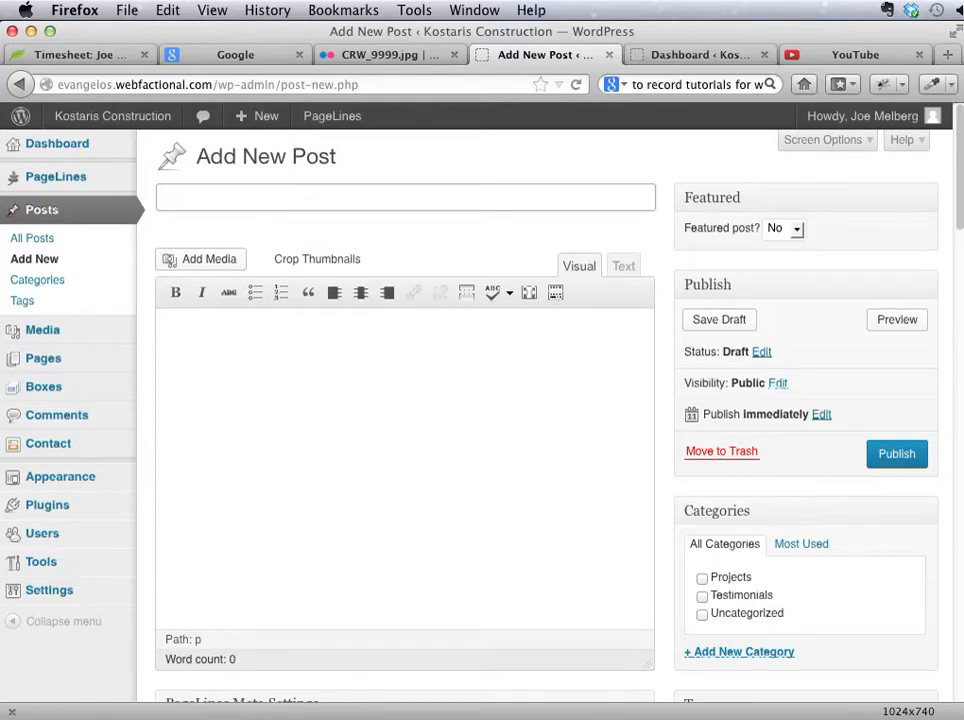
type("Project Title")
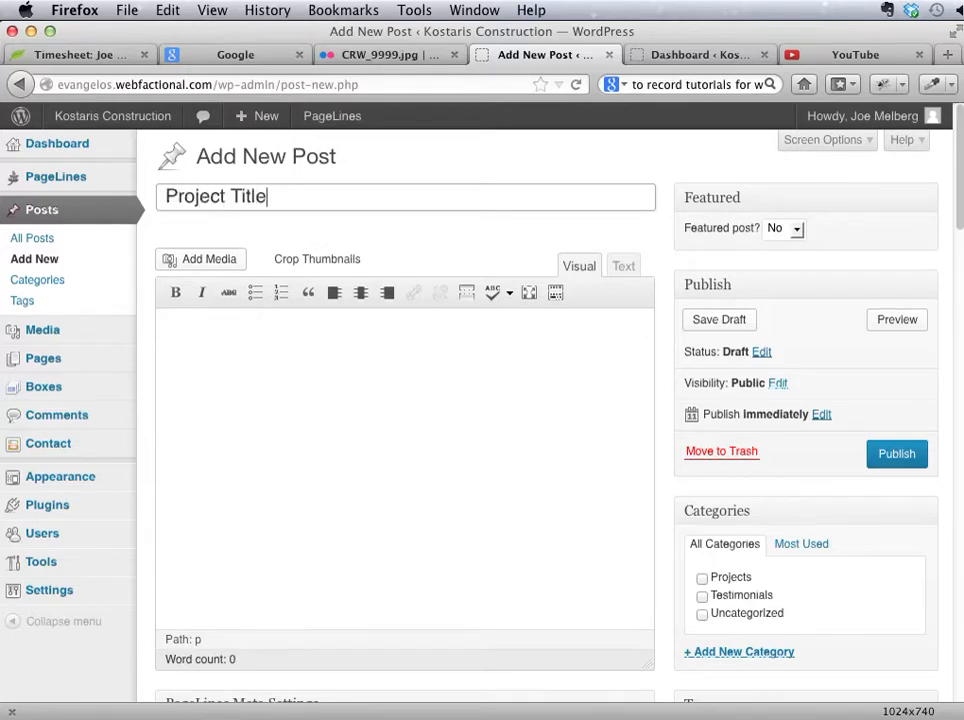
left_click(264, 339)
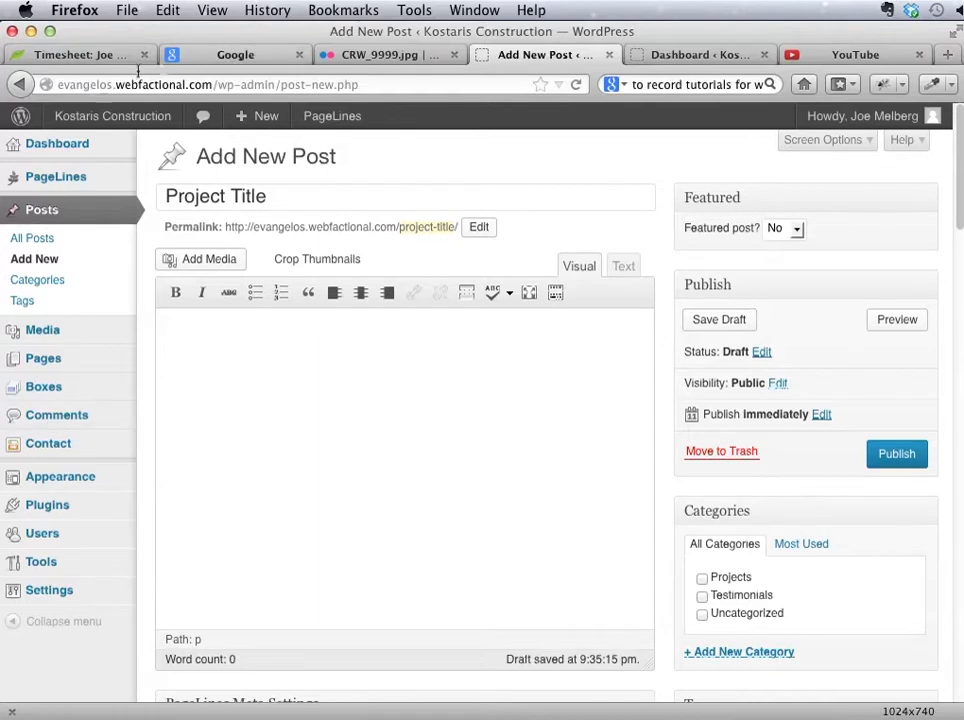
left_click(385, 83)
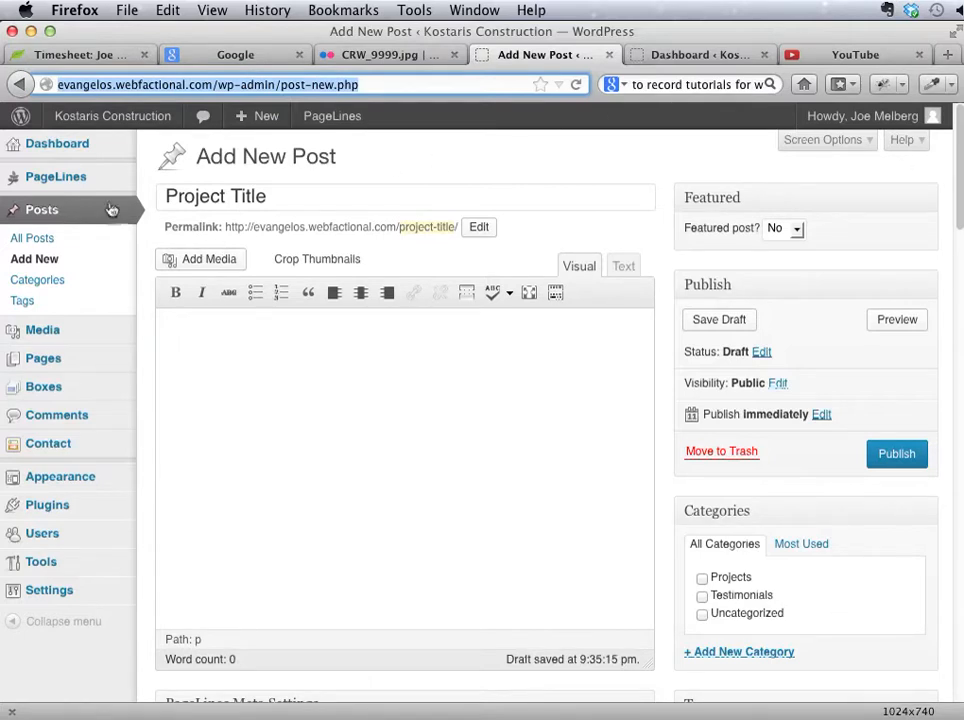
left_click(456, 256)
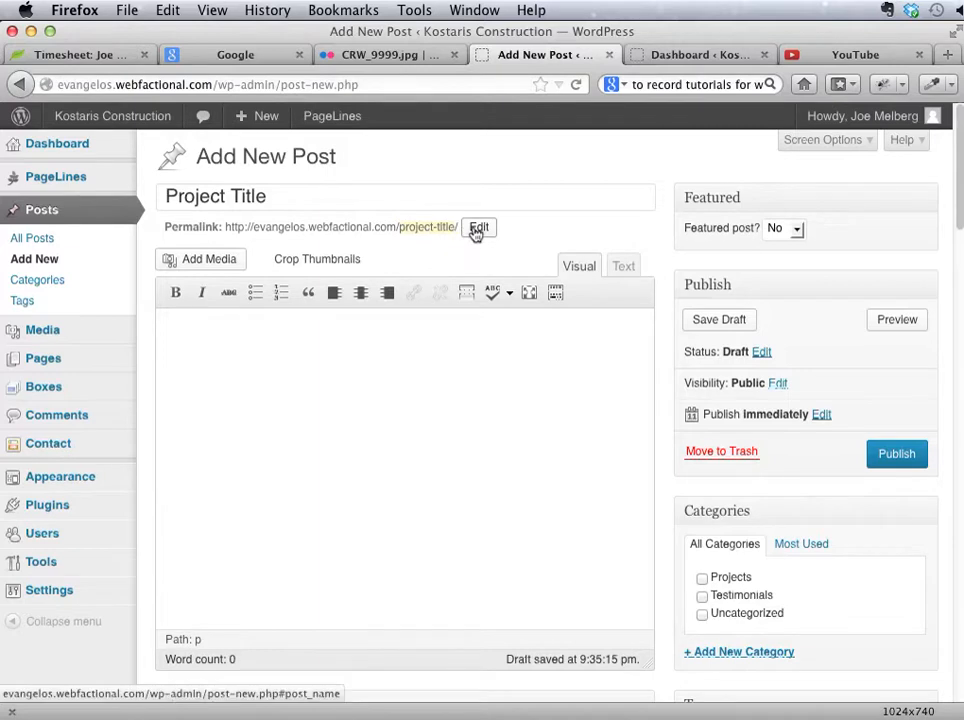
triple_click(351, 203)
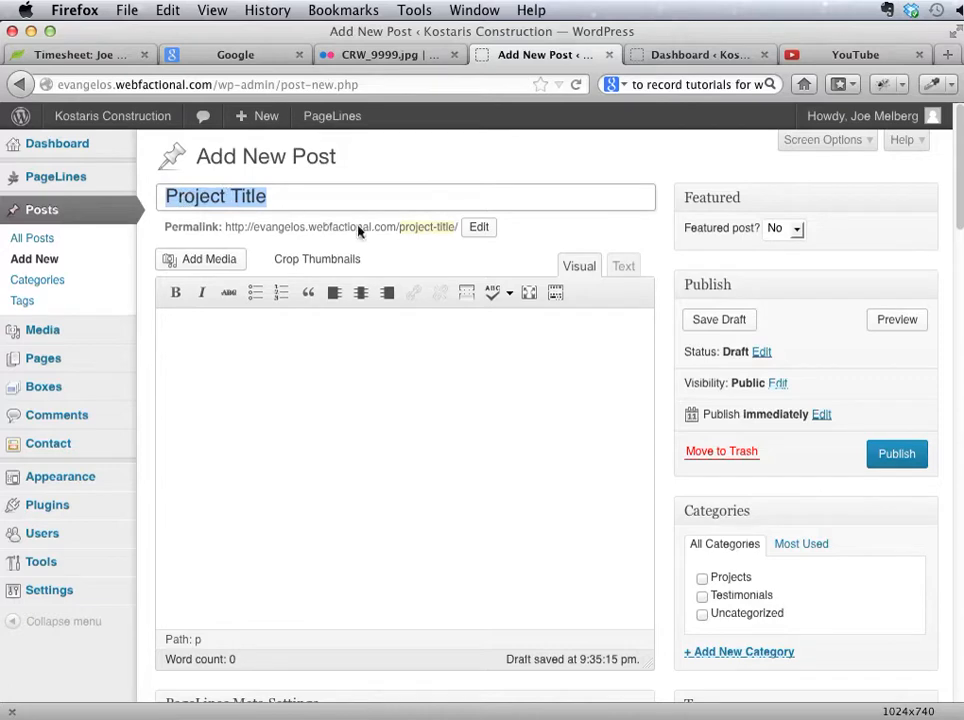
Step: Change the last part of the post's permalink to my-fancy-project
left_click(430, 227)
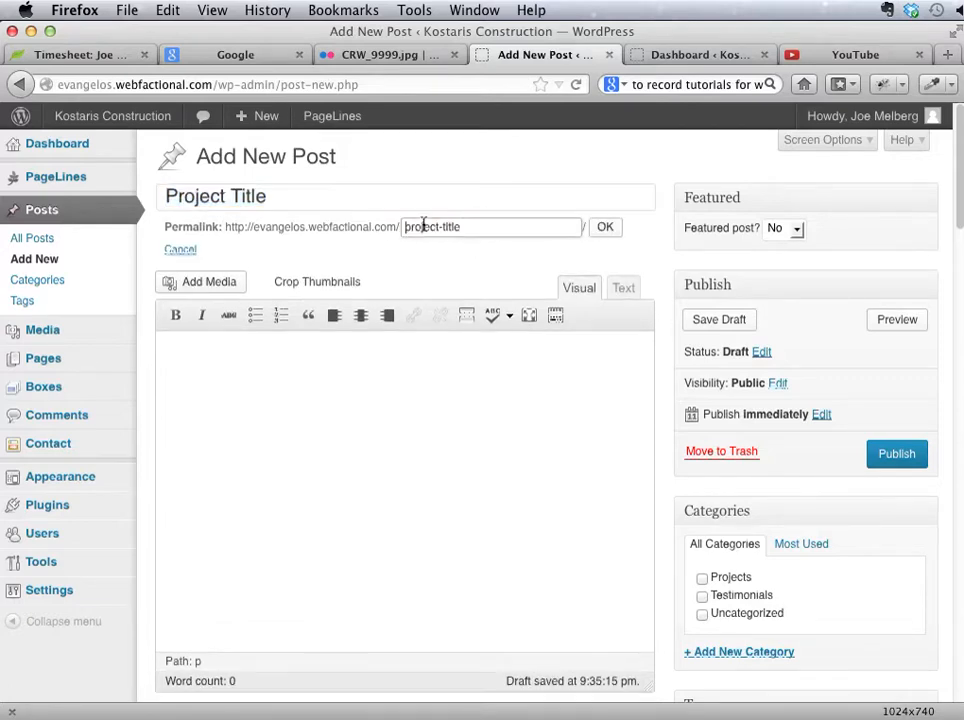
left_click(479, 227)
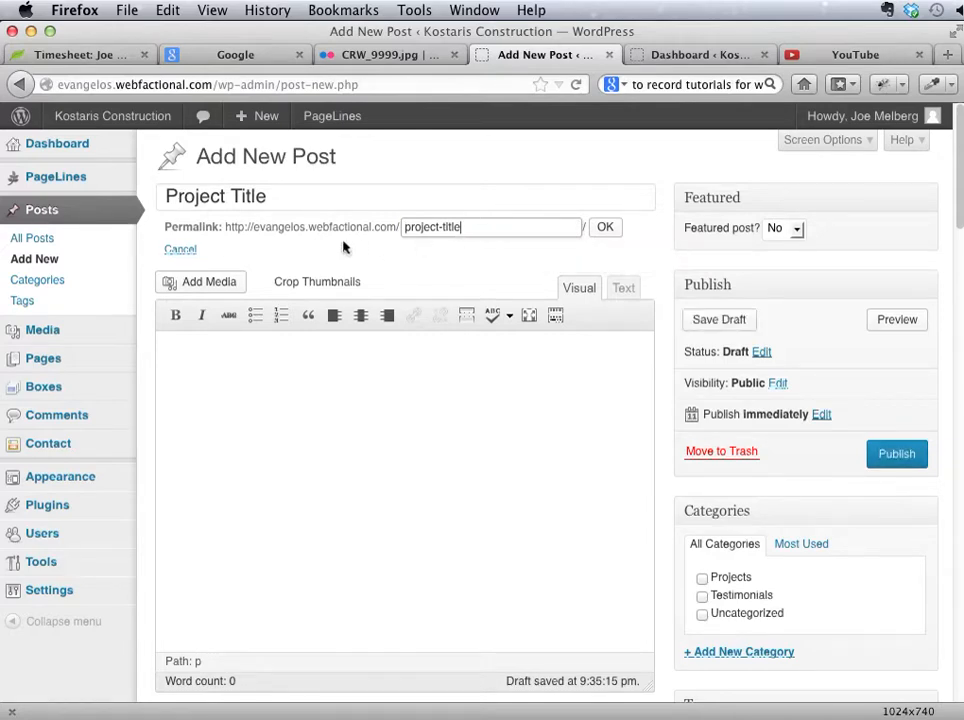
left_click(365, 436)
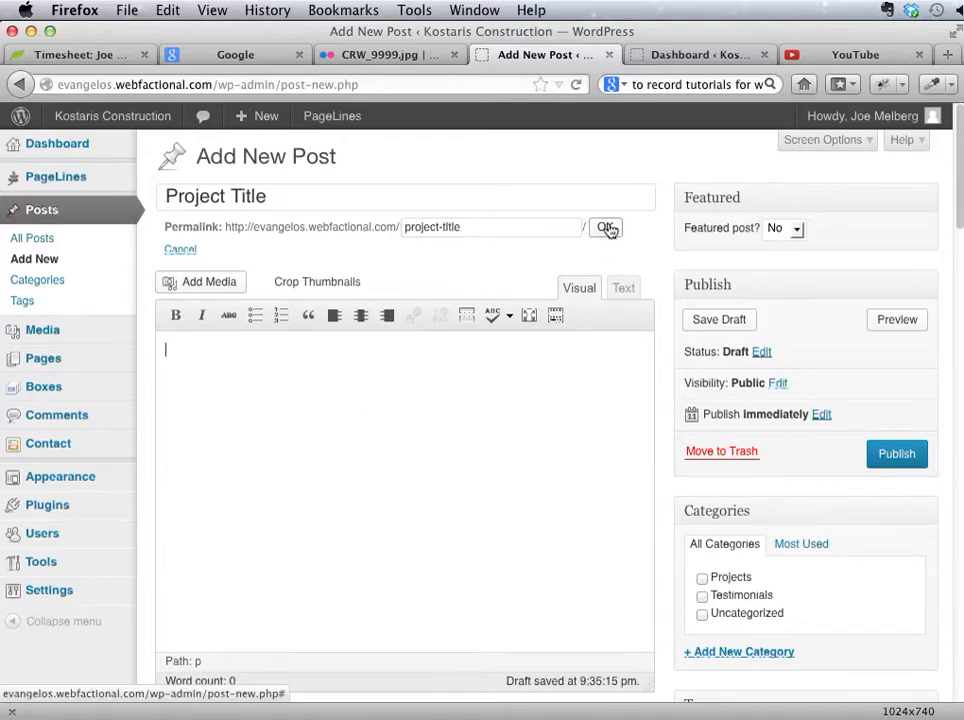
left_click_drag(516, 222, 420, 198)
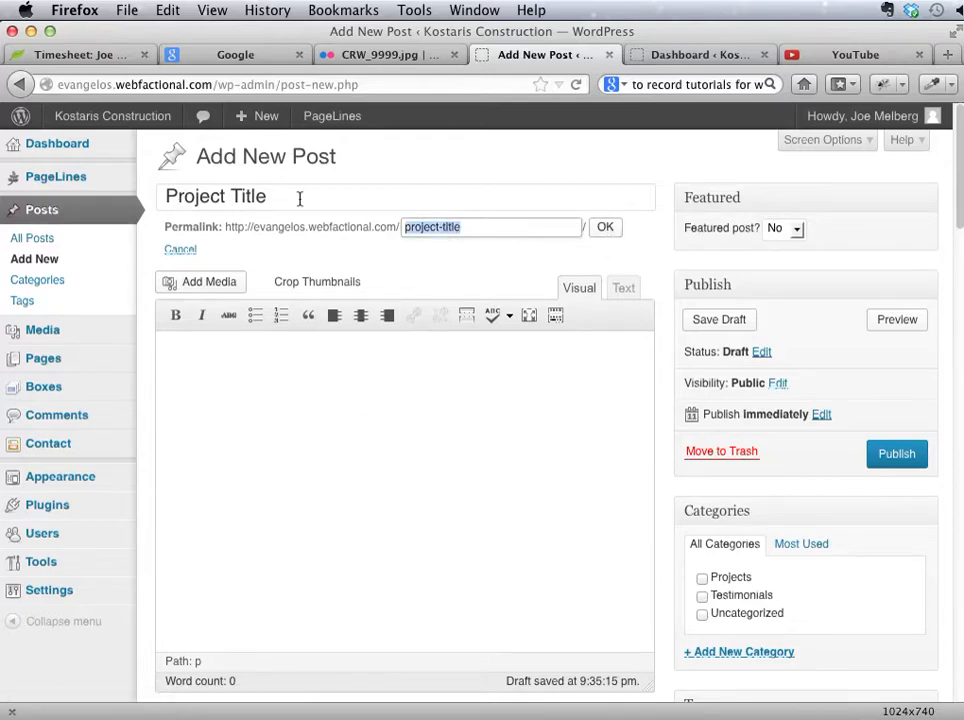
type("my")
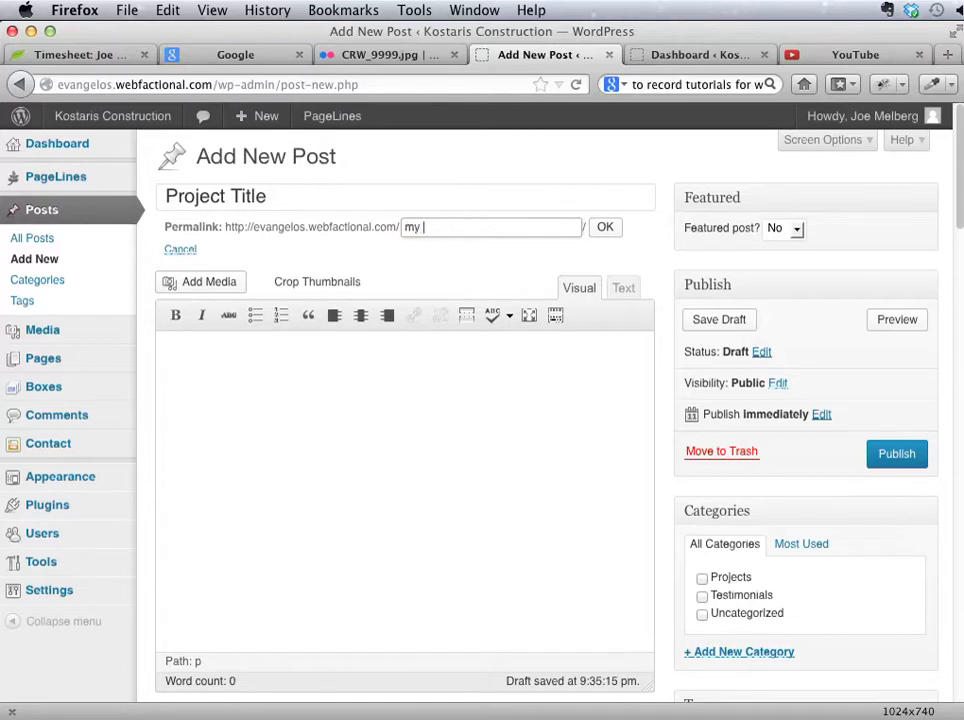
type("-fancy-project")
key("Return")
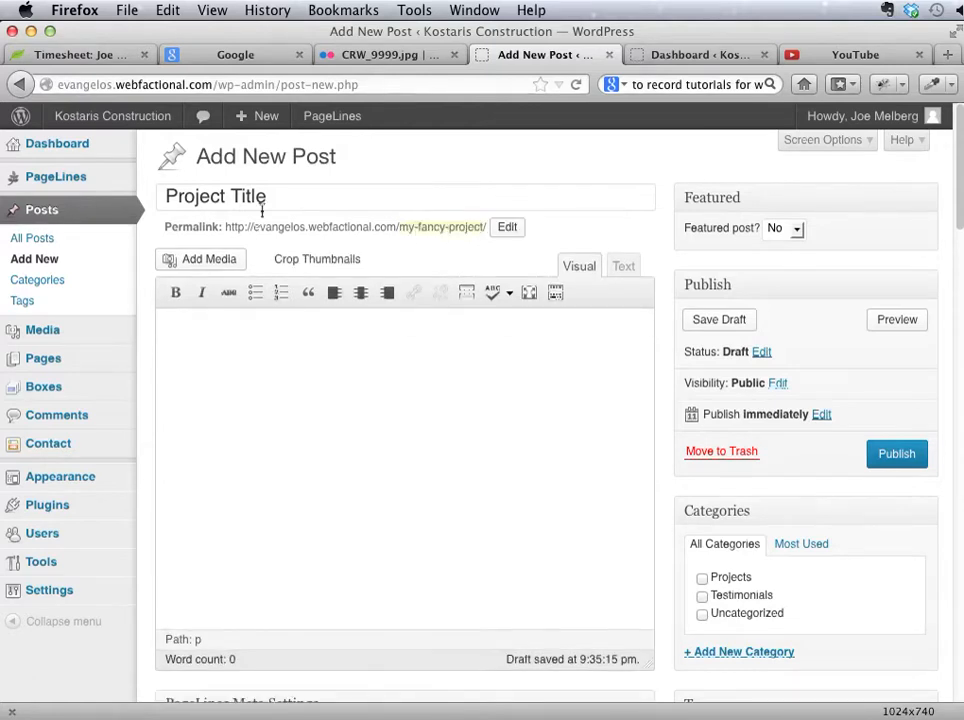
Step: Extend the post title so it reads "My Fancy Project Title"
left_click_drag(277, 202, 129, 192)
type("My Fancy P")
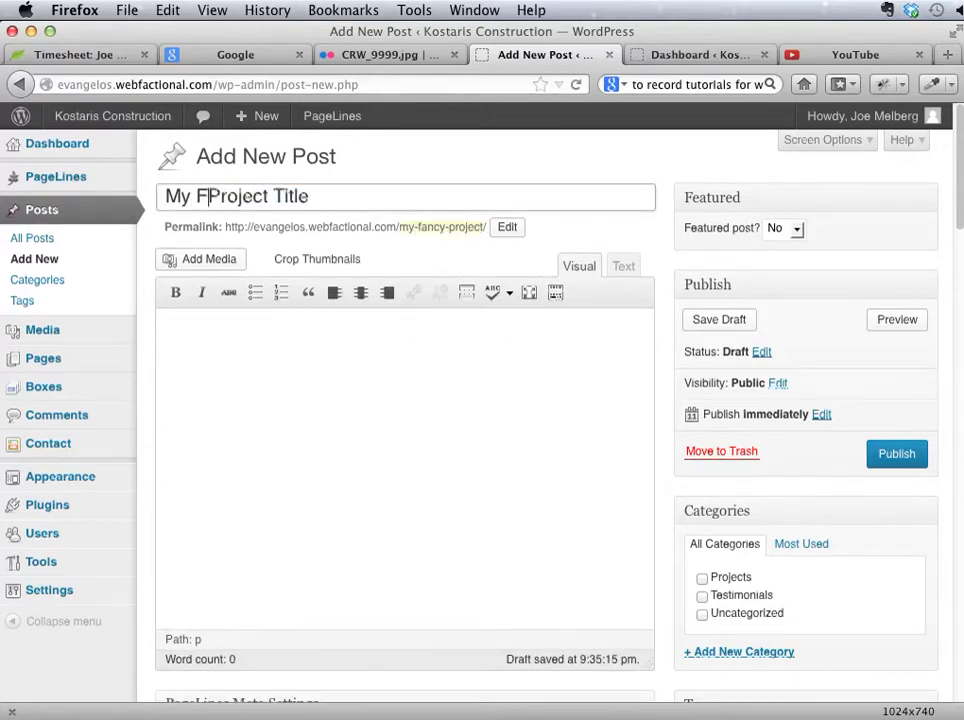
key("BackSpace")
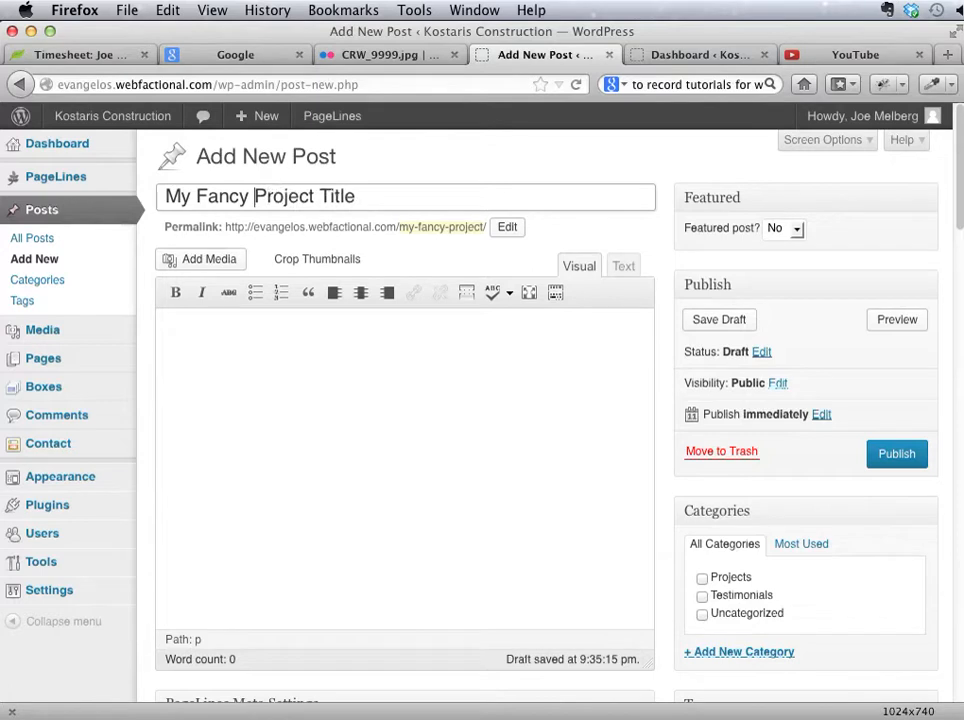
left_click(176, 370)
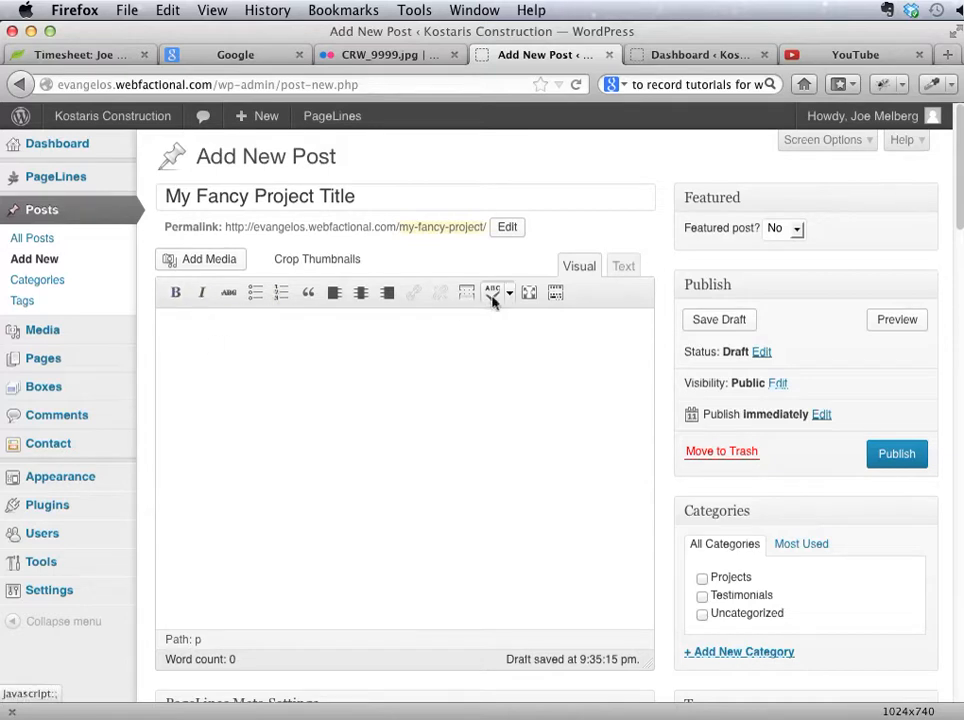
Step: Show the editor's second row of formatting tools and look through the available text formats
left_click(555, 292)
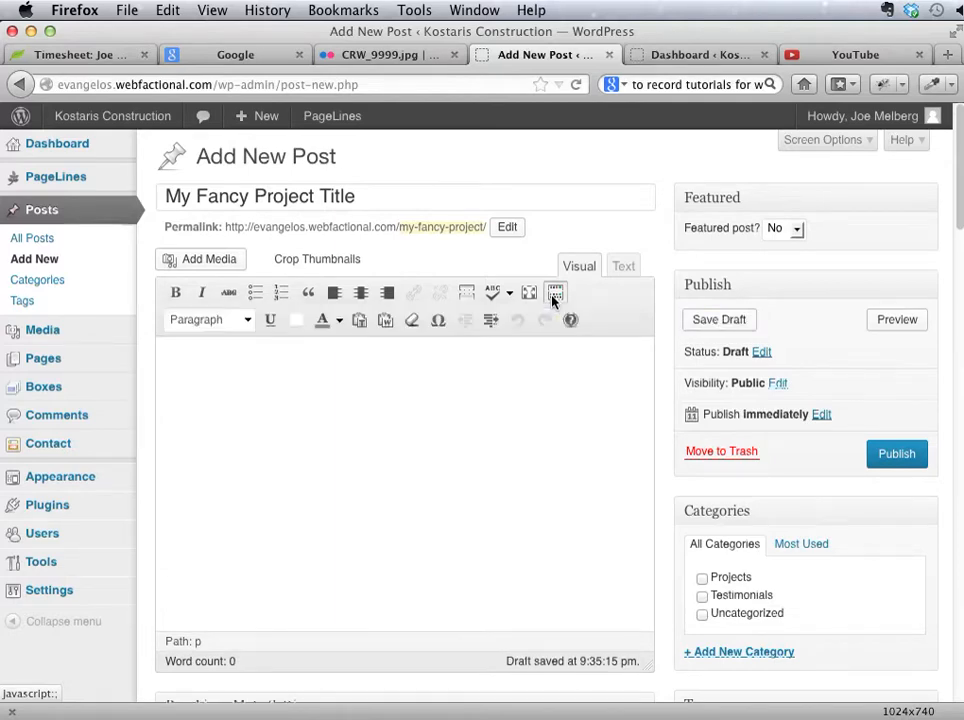
left_click(203, 320)
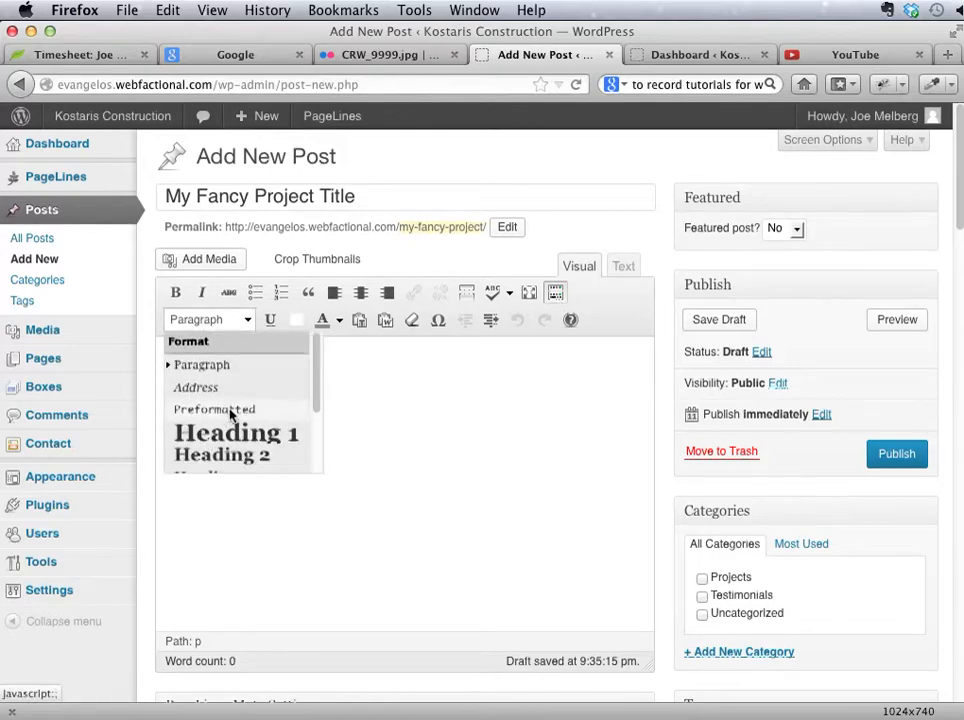
scroll(228, 435, "down", 3)
scroll(232, 388, "up", 3)
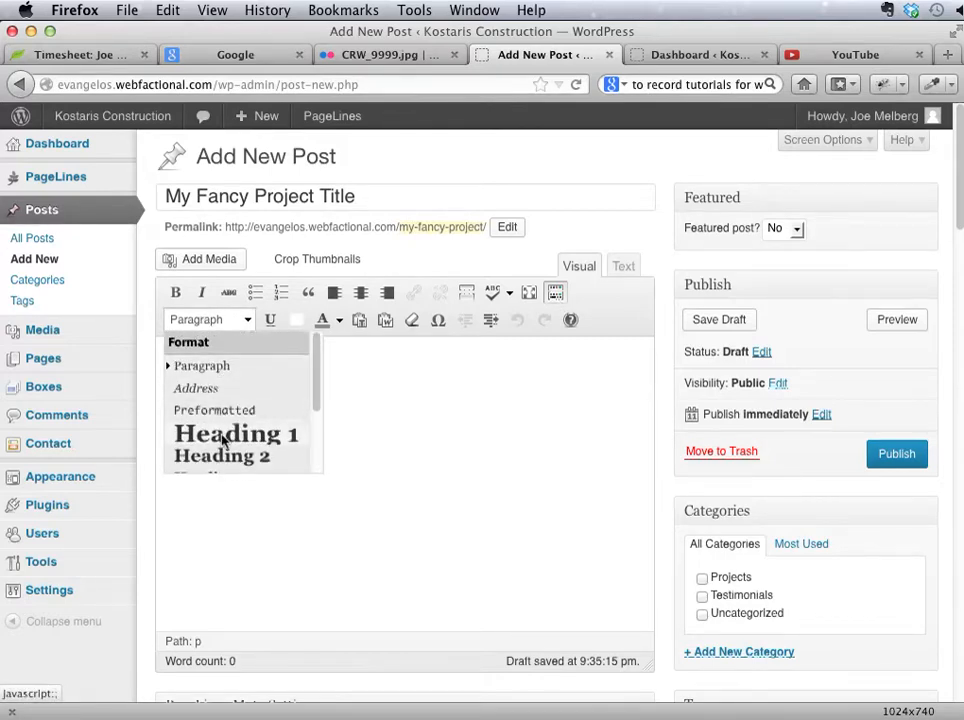
left_click(432, 392)
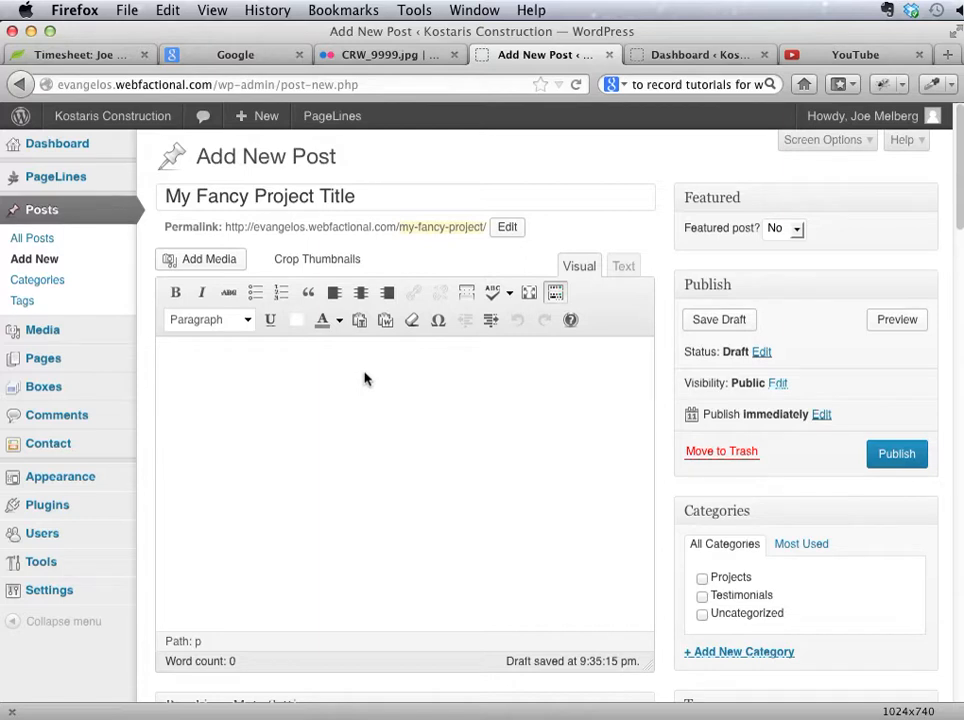
Step: Write "Wow this project was so great." and a second paragraph, "And now i can tell you all about it. Etc. ETc. ETc."
type("Wow this project was so g")
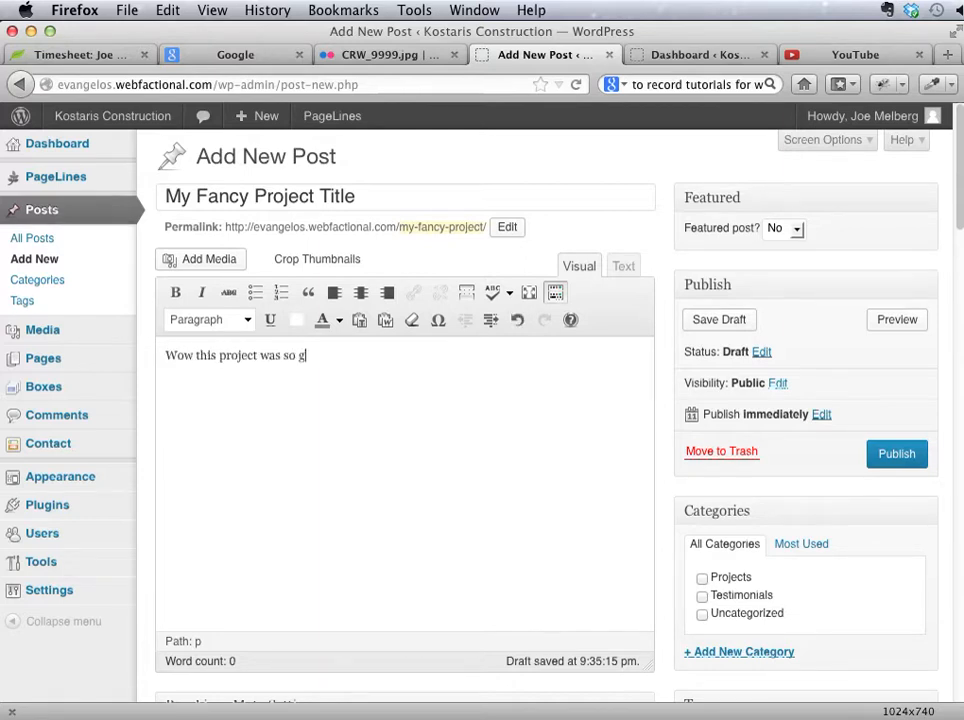
type("reat.")
key("Return")
type("And now t")
type(" c")
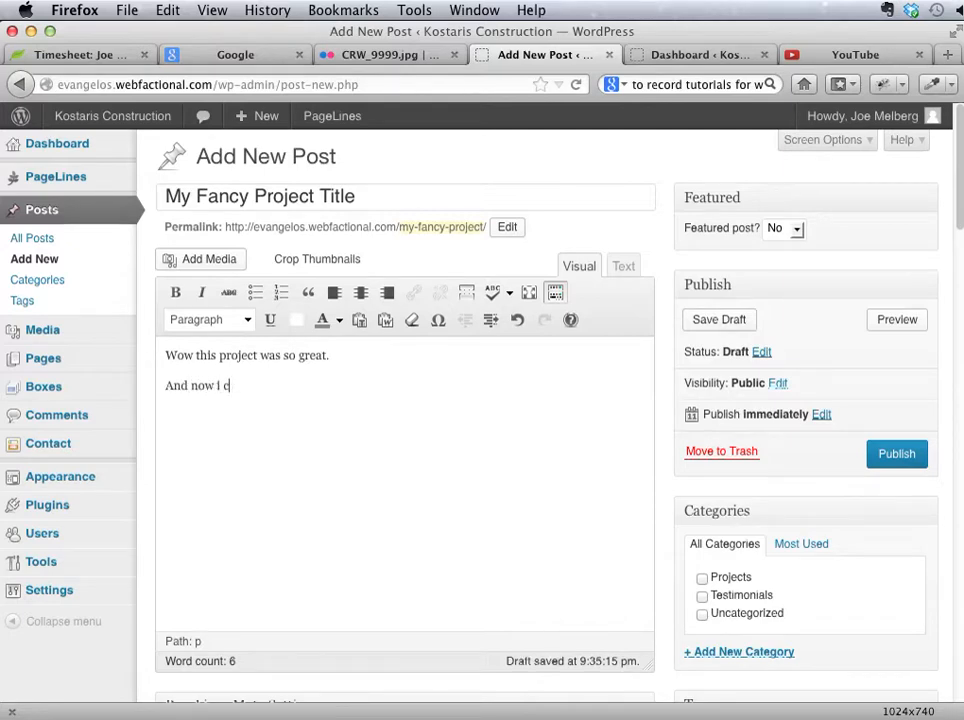
type("an tell you all ")
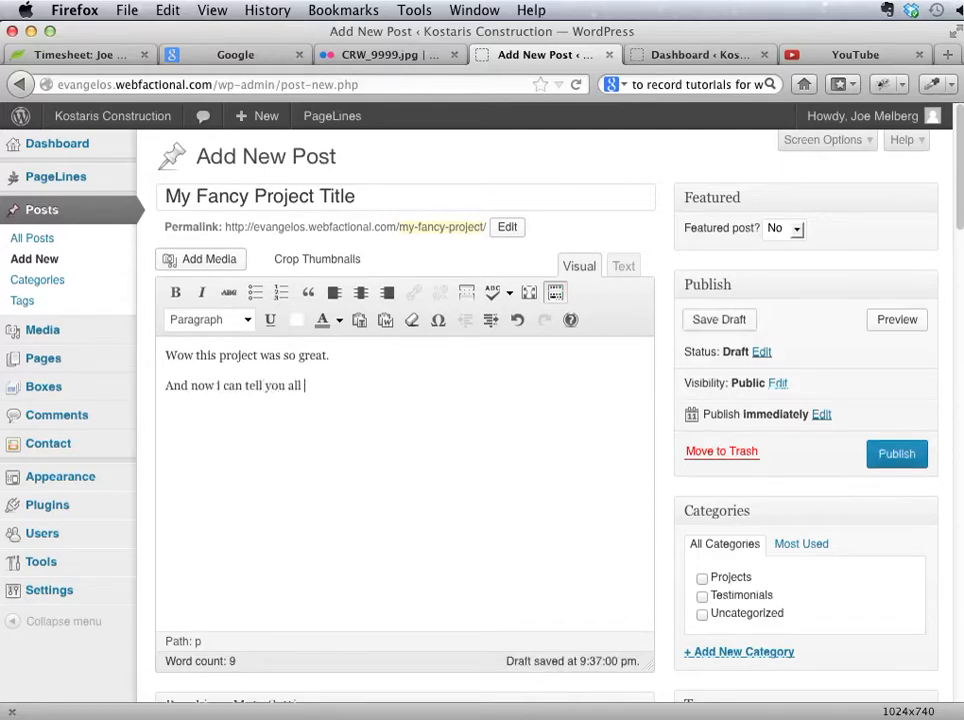
type("about it. Etc. ETc. ETc.")
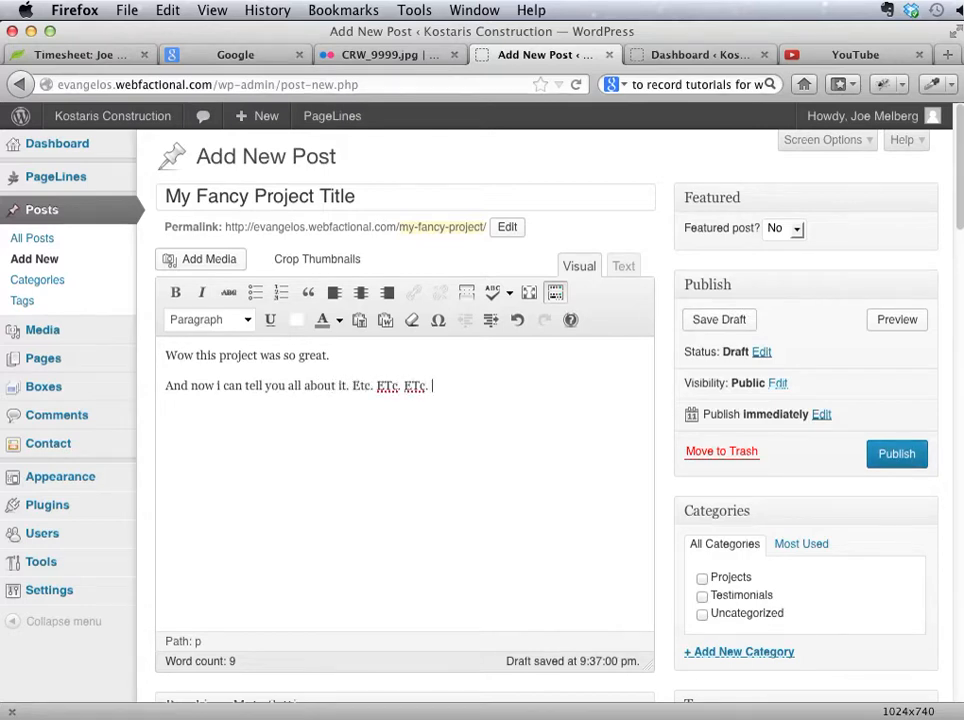
type(" Lorum ipsum fo")
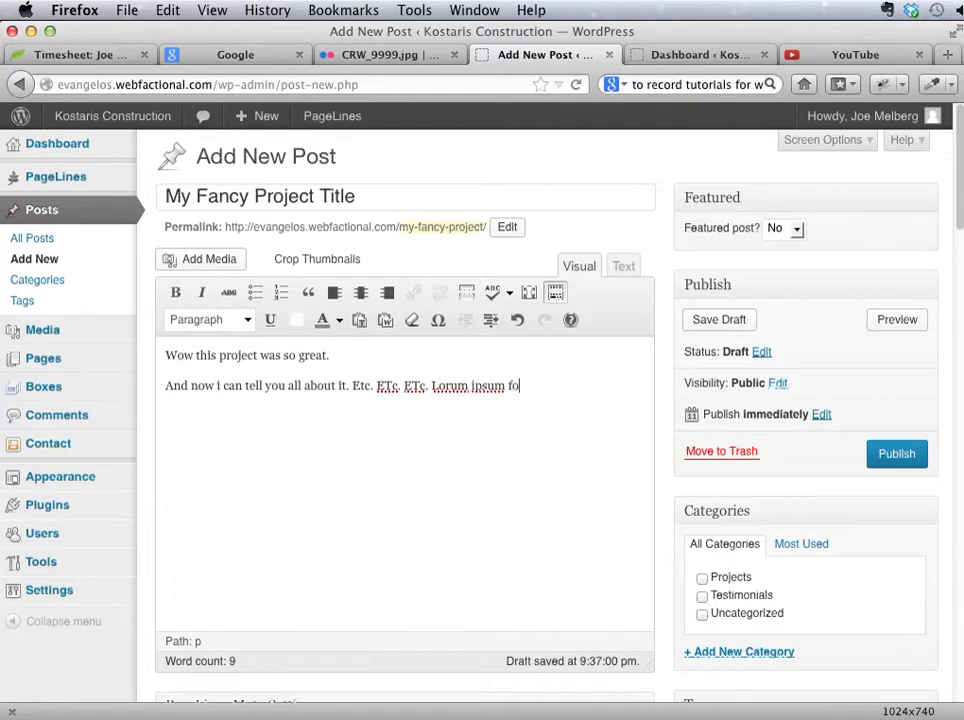
Step: Continue the second paragraph with the filler sentence "Lorum ipsum dolor sit amet erat."
key("BackSpace")
key("BackSpace")
type("dolor sit amet erat.")
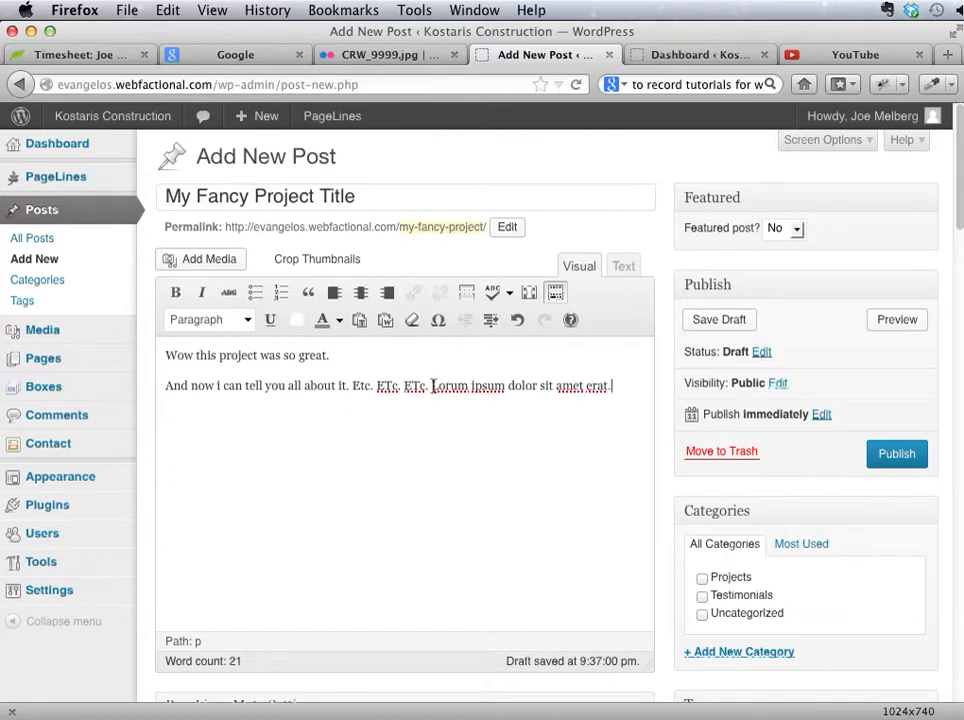
Step: Repeat the "Lorum ipsum dolor sit amet erat." sentence four more times and add missing spaces between the first copies
left_click_drag(432, 385, 608, 390)
key("super+c")
left_click(622, 390)
key("super+v")
key("super+v")
key("super+v")
key("super+v")
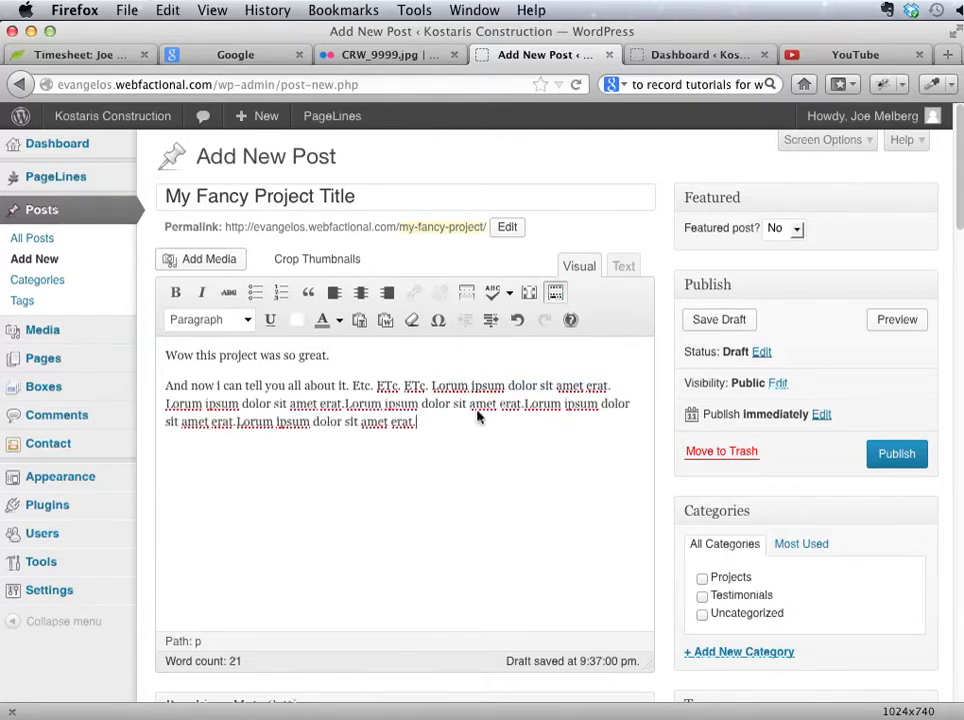
left_click(345, 403)
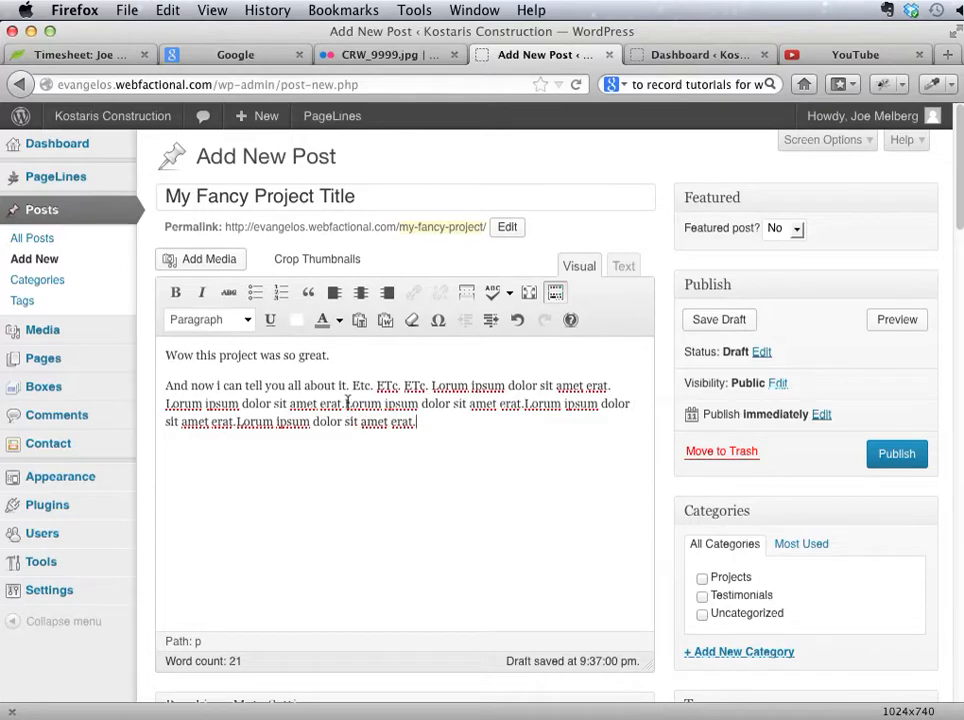
left_click(527, 403)
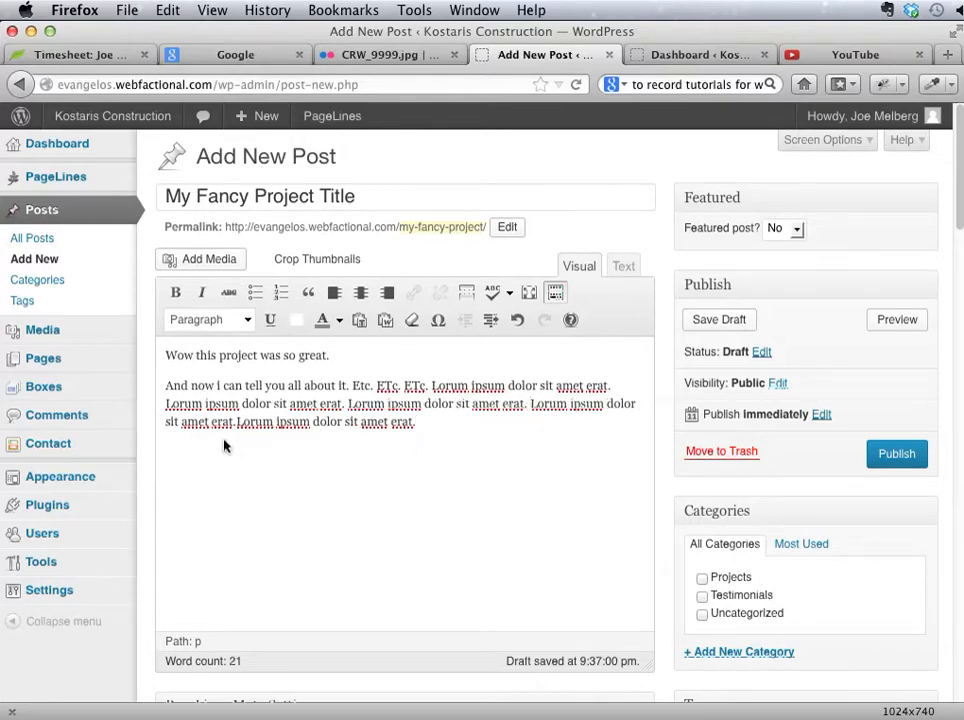
left_click(180, 356)
left_click(222, 320)
left_click(413, 377)
Step: Make the first line, "Wow this project was so great.", bold and check the text color options
left_click_drag(420, 361, 125, 359)
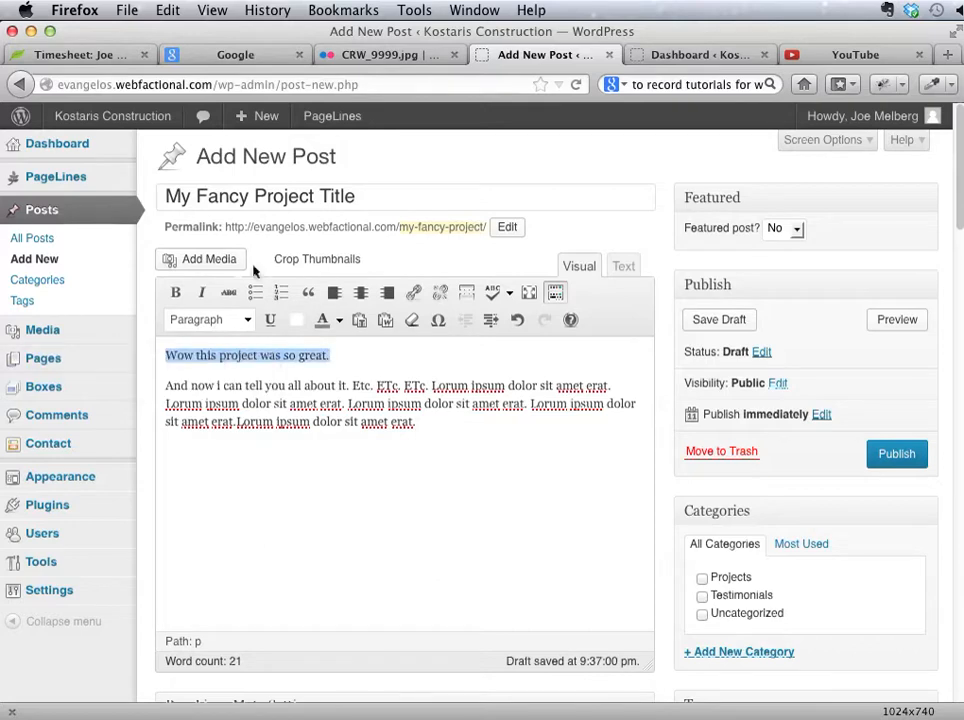
left_click(175, 292)
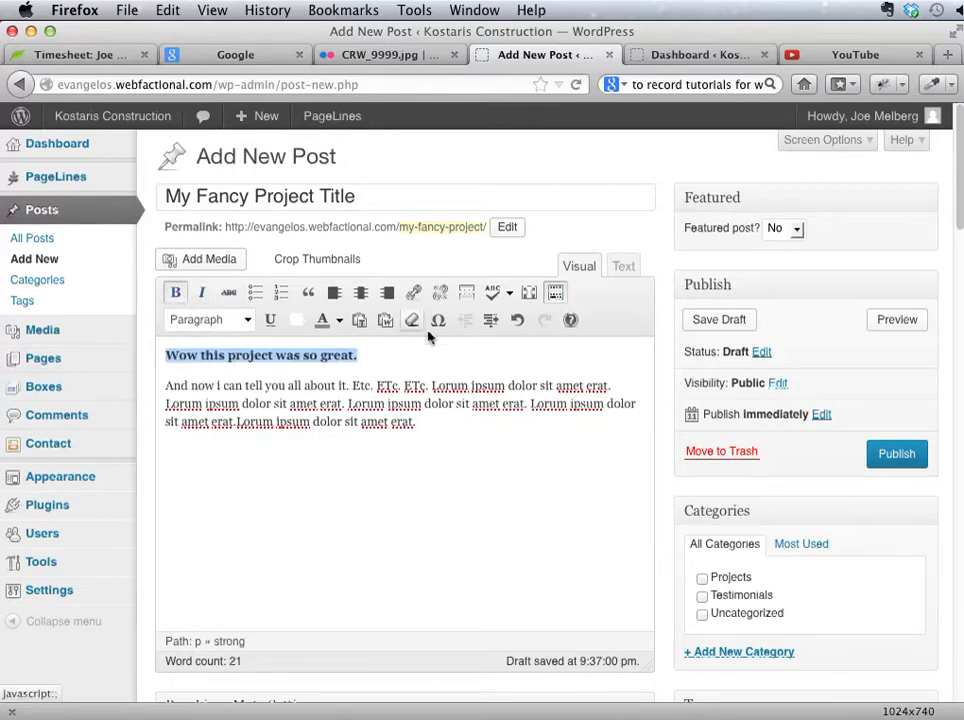
left_click(337, 321)
left_click(628, 359)
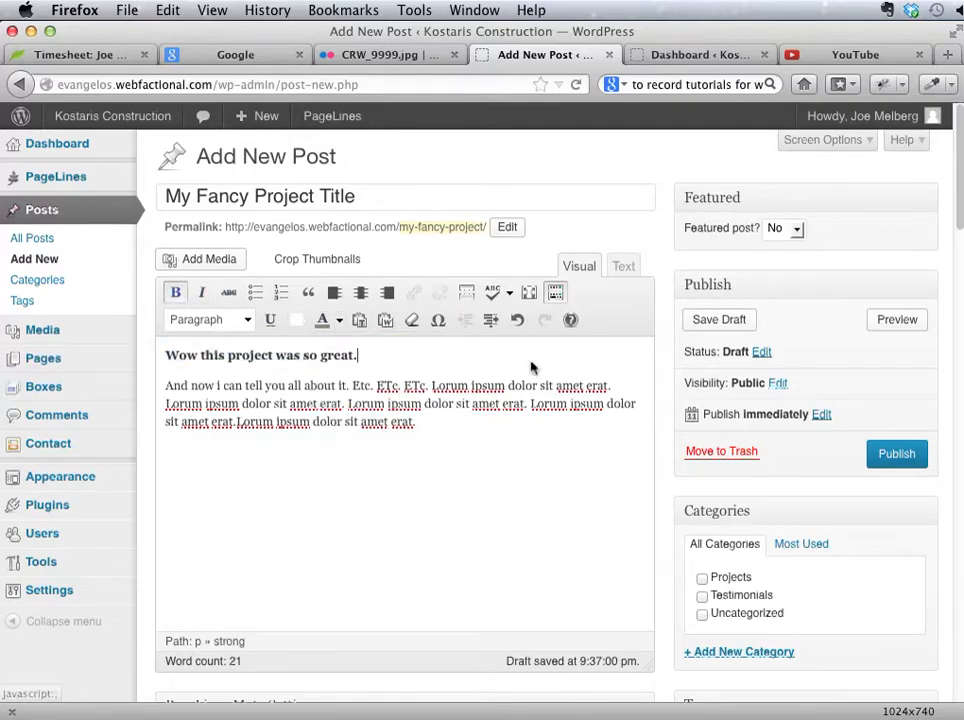
Step: Remove the bold from the first line, "Wow this project was so great.", and format it as Heading 2
left_click(510, 292)
left_click(396, 359)
left_click_drag(396, 359, 112, 362)
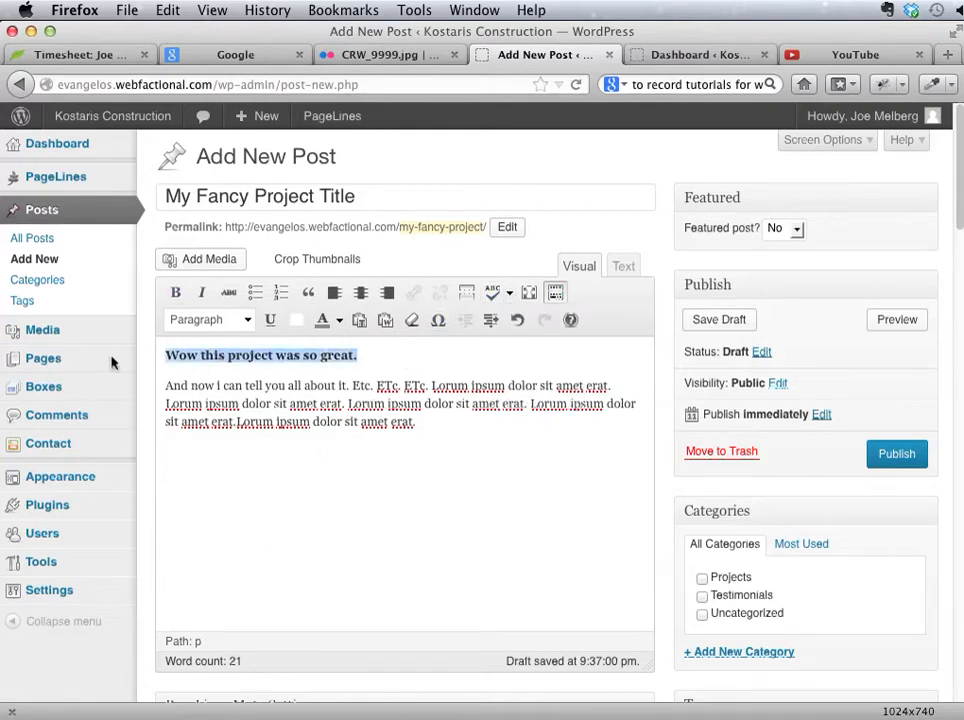
left_click(180, 297)
left_click(231, 322)
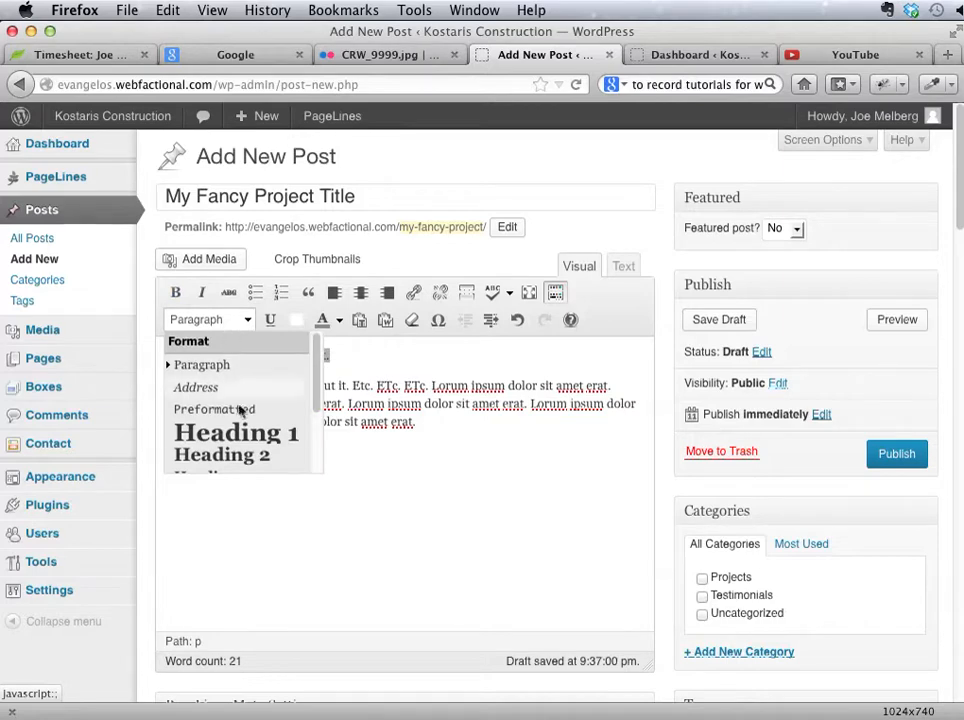
scroll(240, 412, "down", 4)
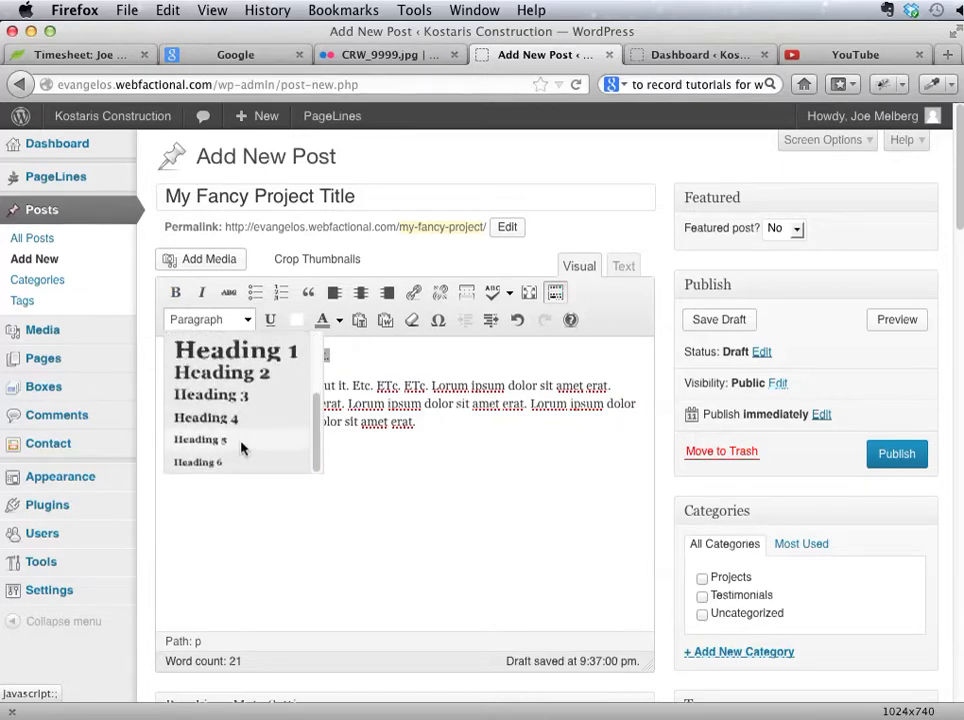
scroll(240, 448, "up", 4)
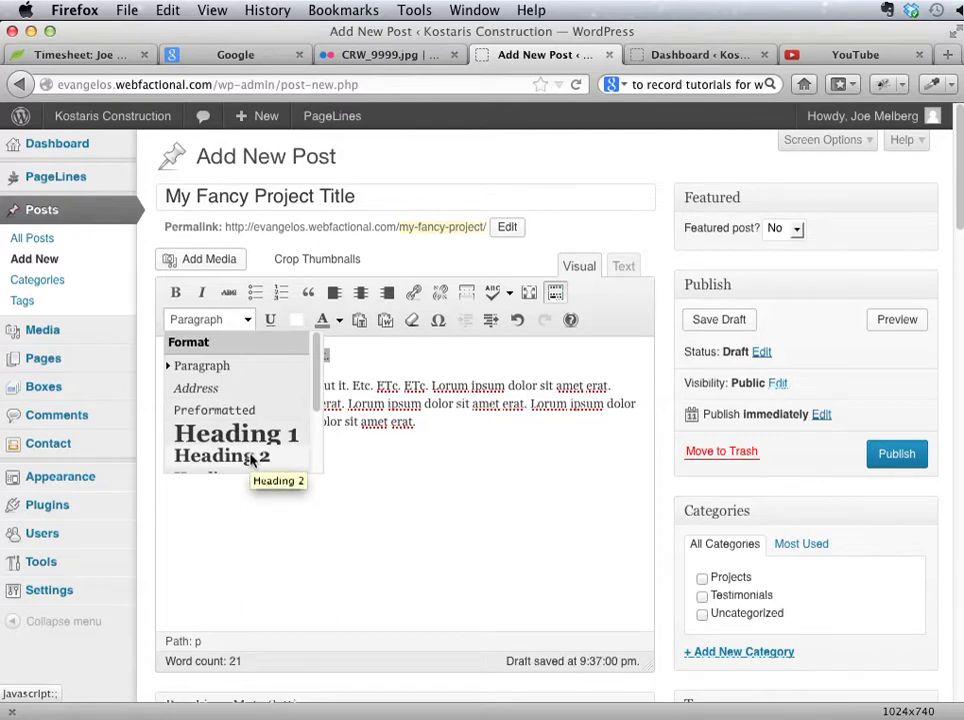
left_click(251, 459)
left_click(207, 406)
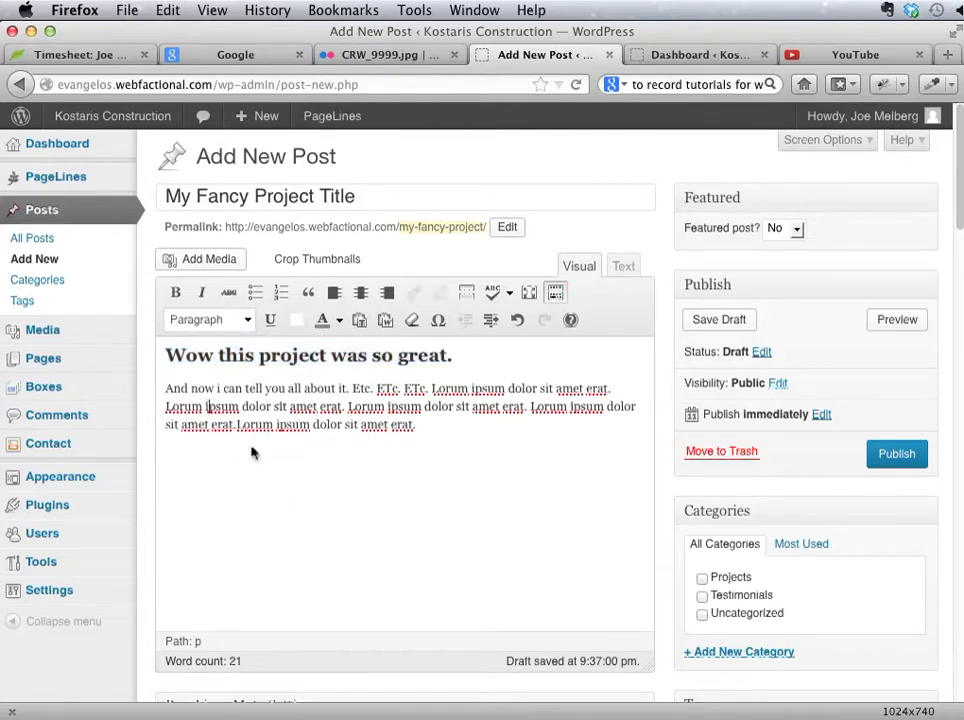
left_click(379, 544)
Step: Assign the post to the Projects category only, leaving Testimonials and Uncategorized unchecked
scroll(379, 544, "down", 1)
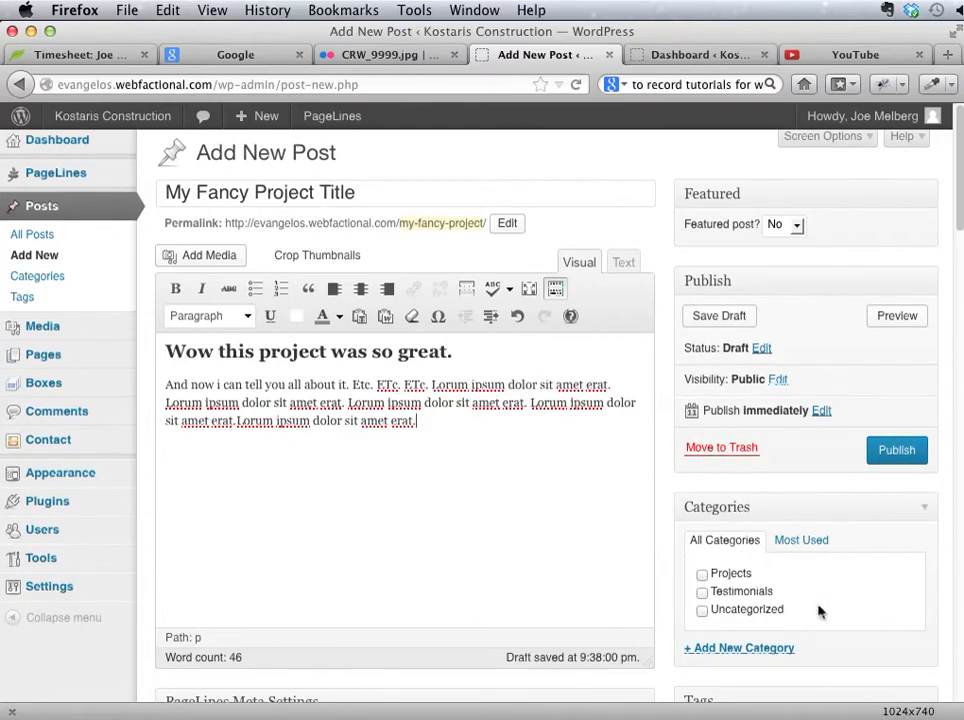
scroll(820, 611, "down", 3)
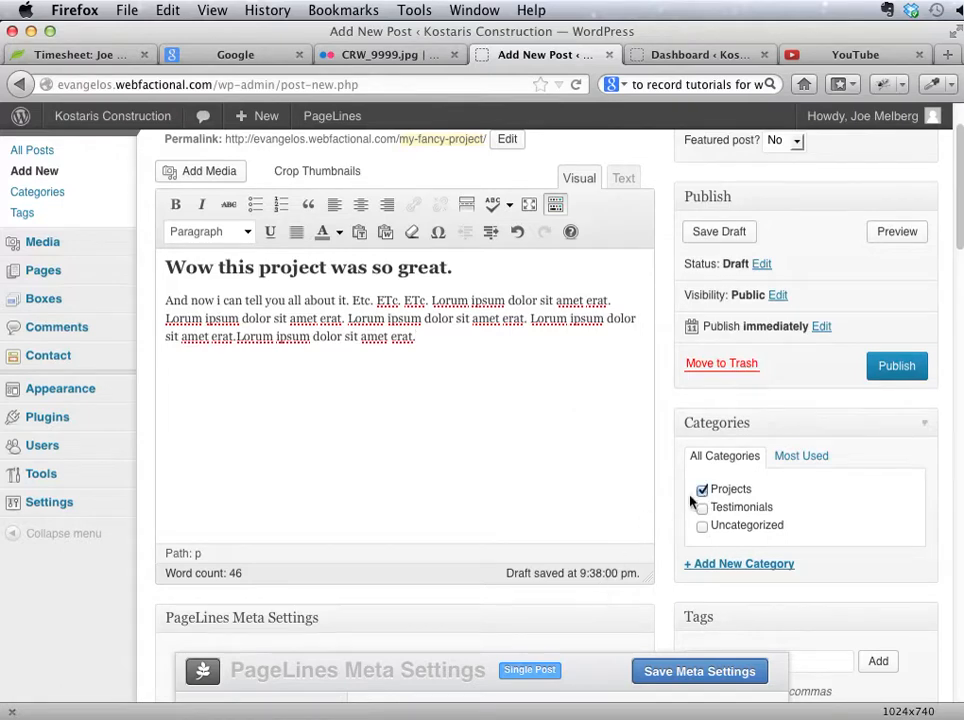
left_click(703, 509)
left_click(703, 526)
left_click(702, 490)
left_click(702, 525)
left_click(702, 526)
left_click(702, 525)
left_click(702, 490)
Step: Collapse the PageLines Meta Settings box and move the Featured Image box between the Publish and Categories boxes
scroll(632, 561, "down", 5)
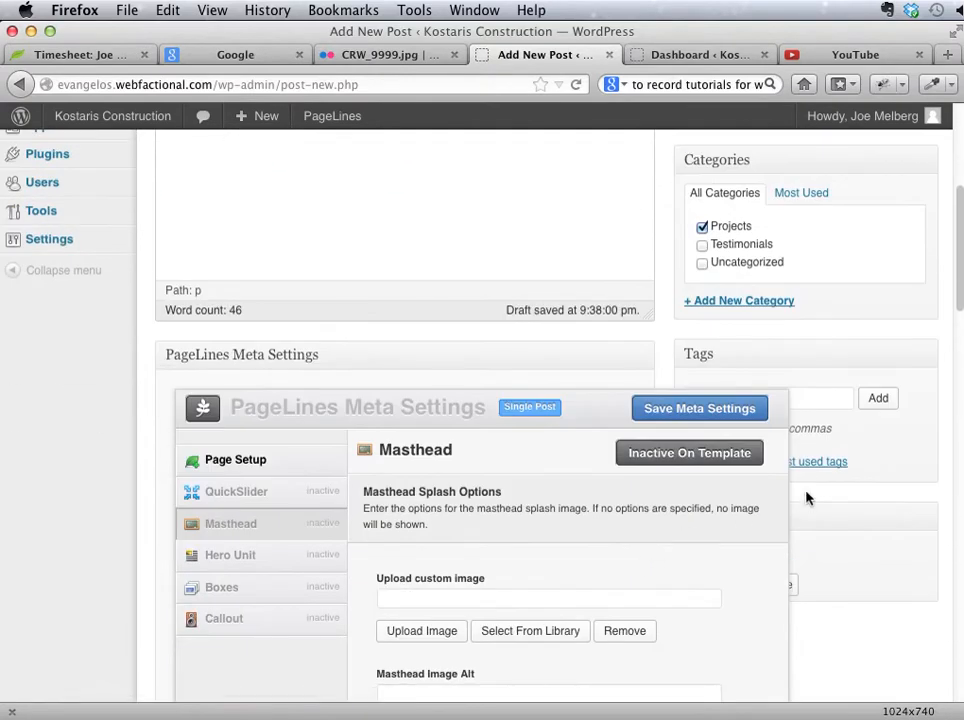
left_click(641, 357)
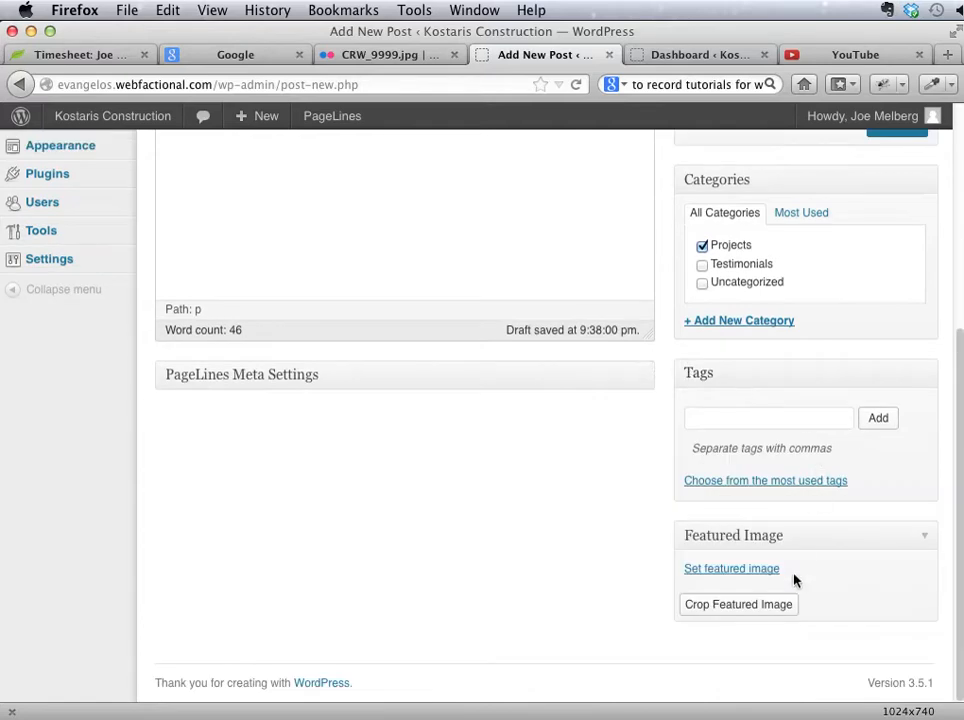
scroll(640, 582, "up", 3)
scroll(642, 577, "down", 2)
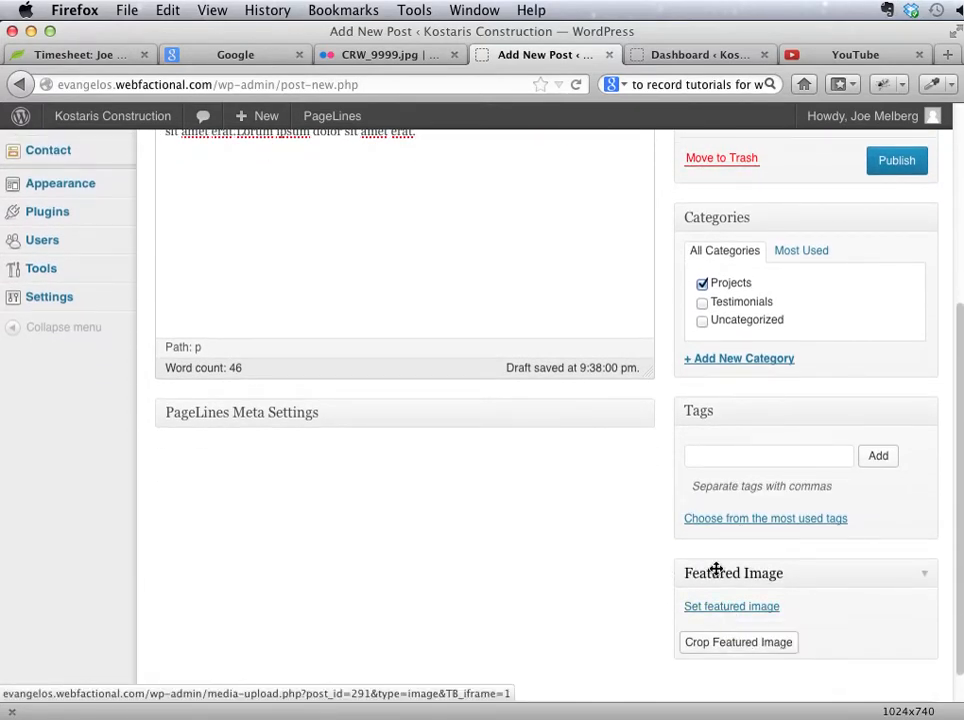
left_click_drag(716, 570, 712, 247)
scroll(632, 420, "up", 1)
scroll(632, 440, "up", 5)
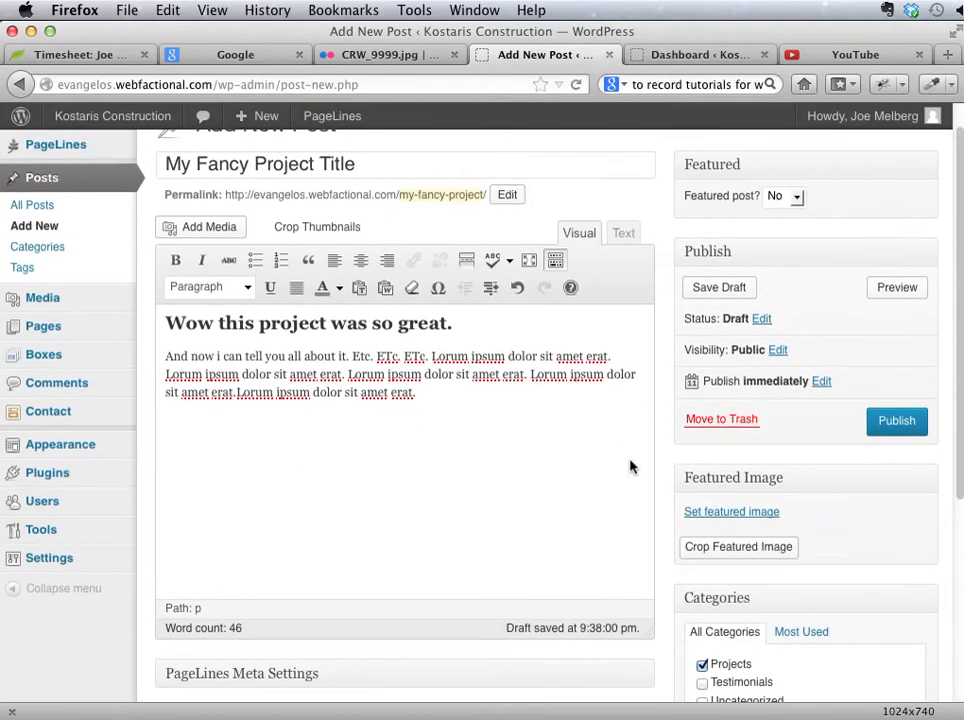
Step: Start setting a featured image for the post and look through the existing images in the Media Library
scroll(736, 452, "down", 2)
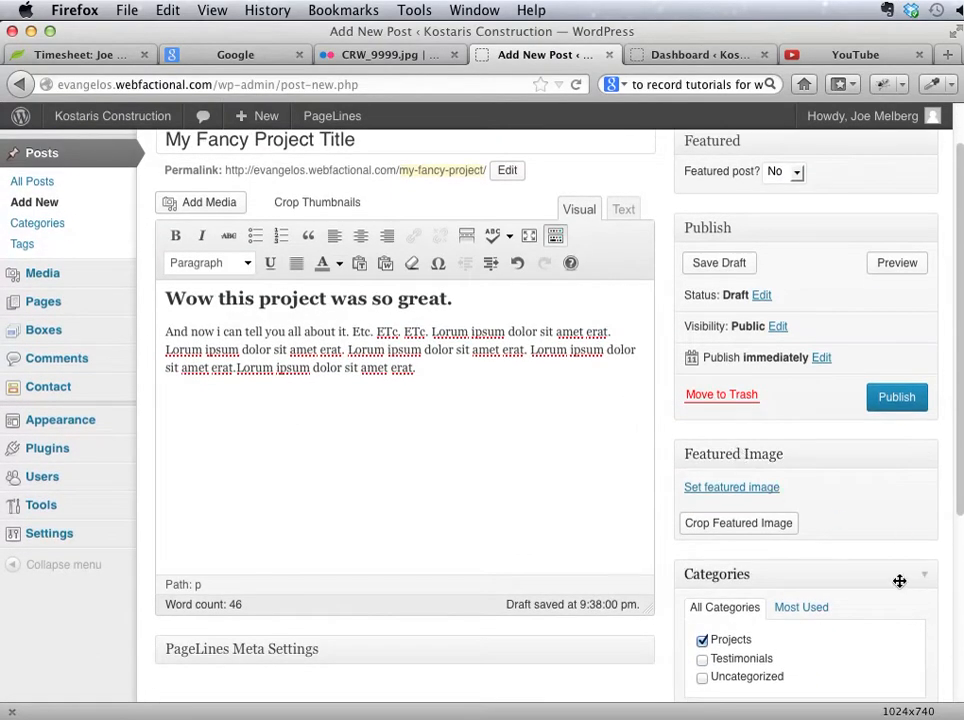
scroll(899, 583, "down", 5)
scroll(899, 585, "up", 6)
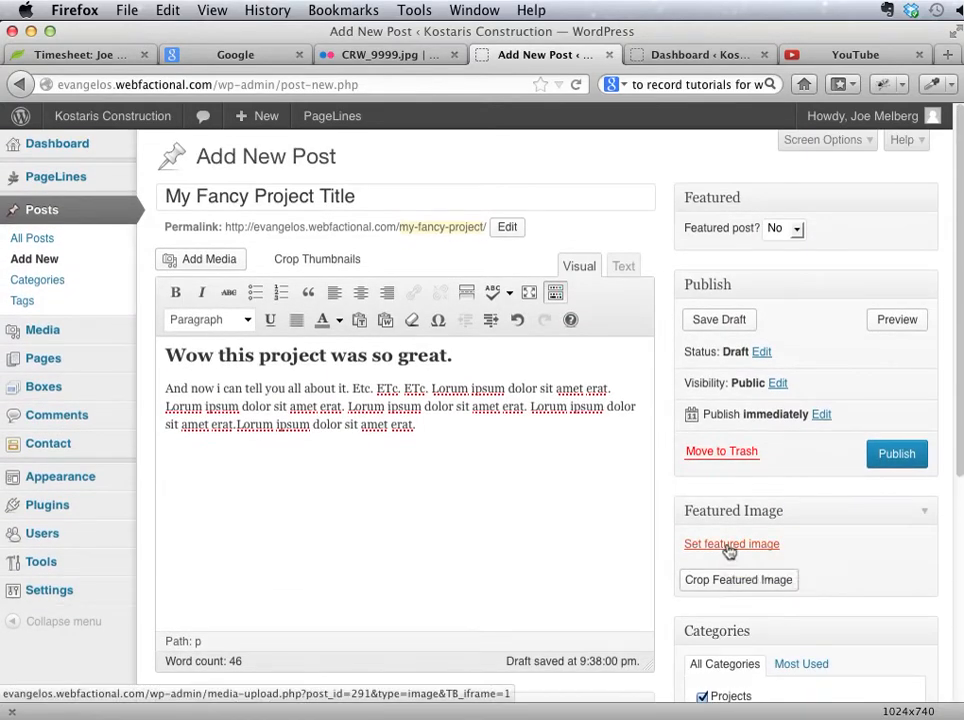
left_click(729, 546)
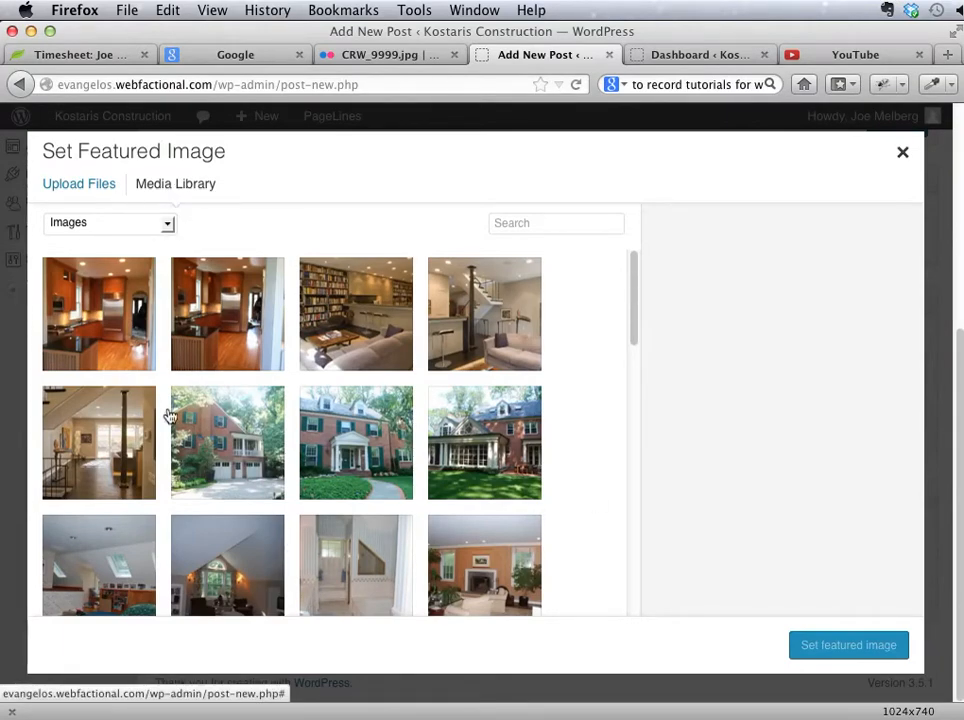
scroll(215, 437, "down", 5)
scroll(218, 440, "up", 5)
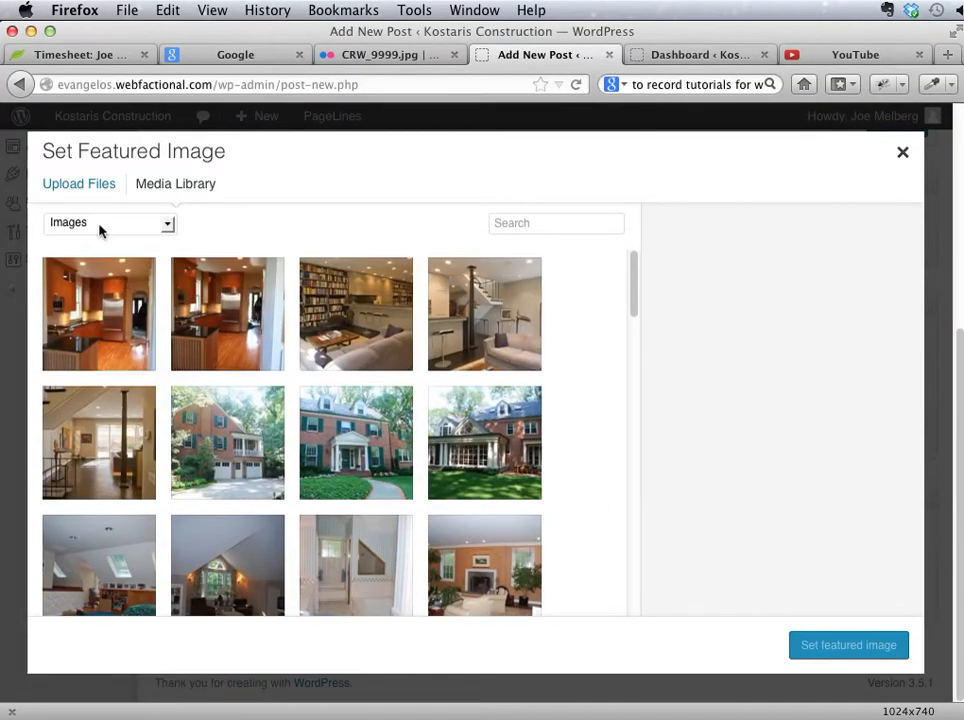
Step: Check the option to upload image files from the computer, and return to the Media Library without uploading
left_click(87, 187)
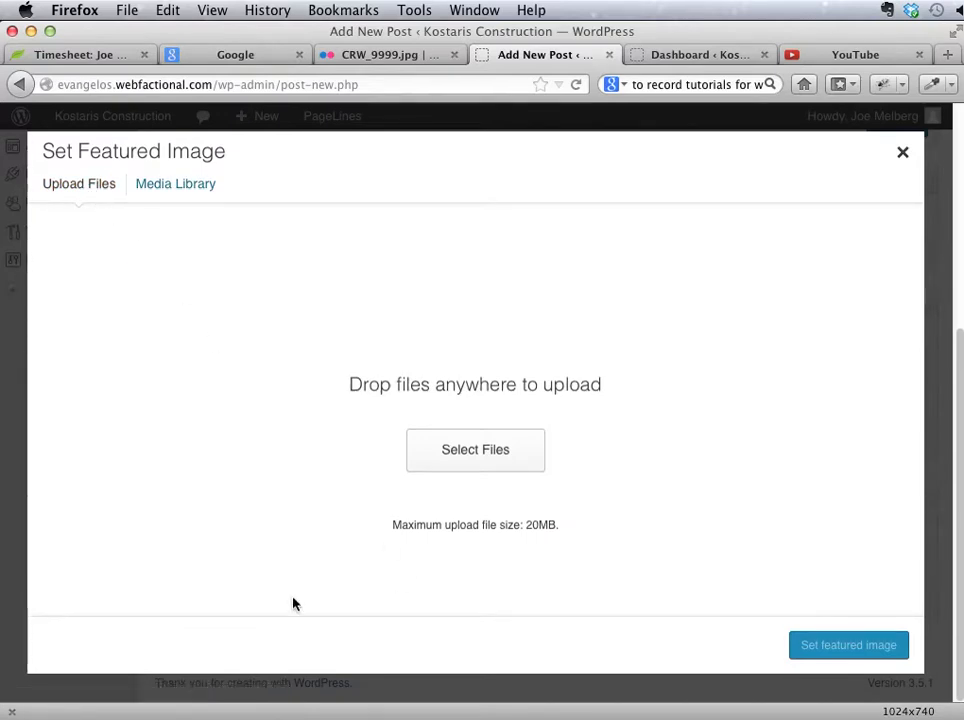
left_click(428, 465)
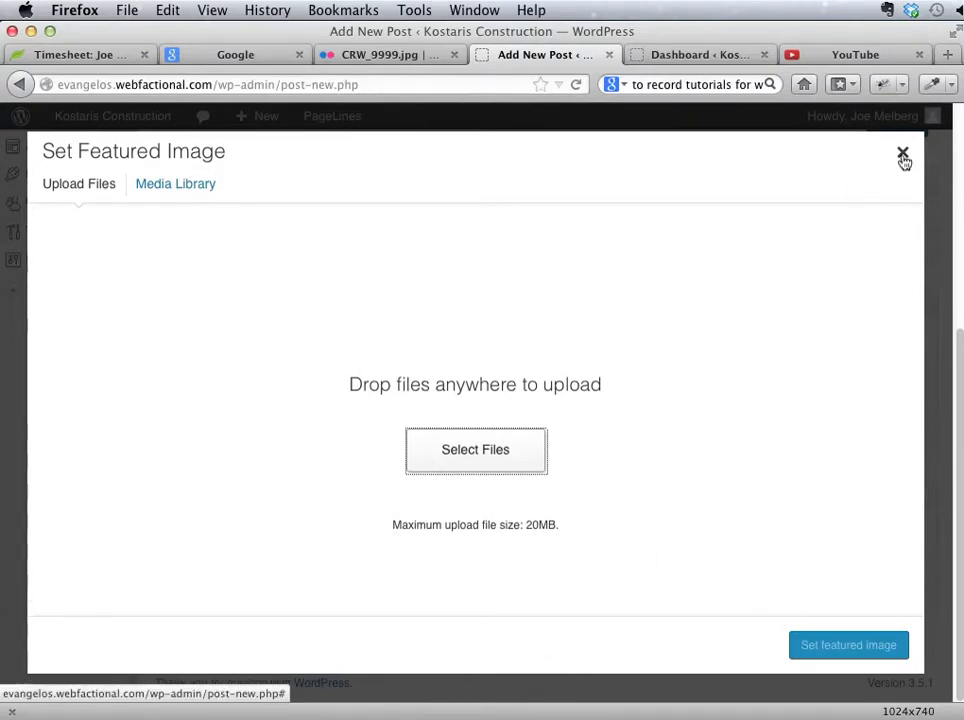
left_click(202, 187)
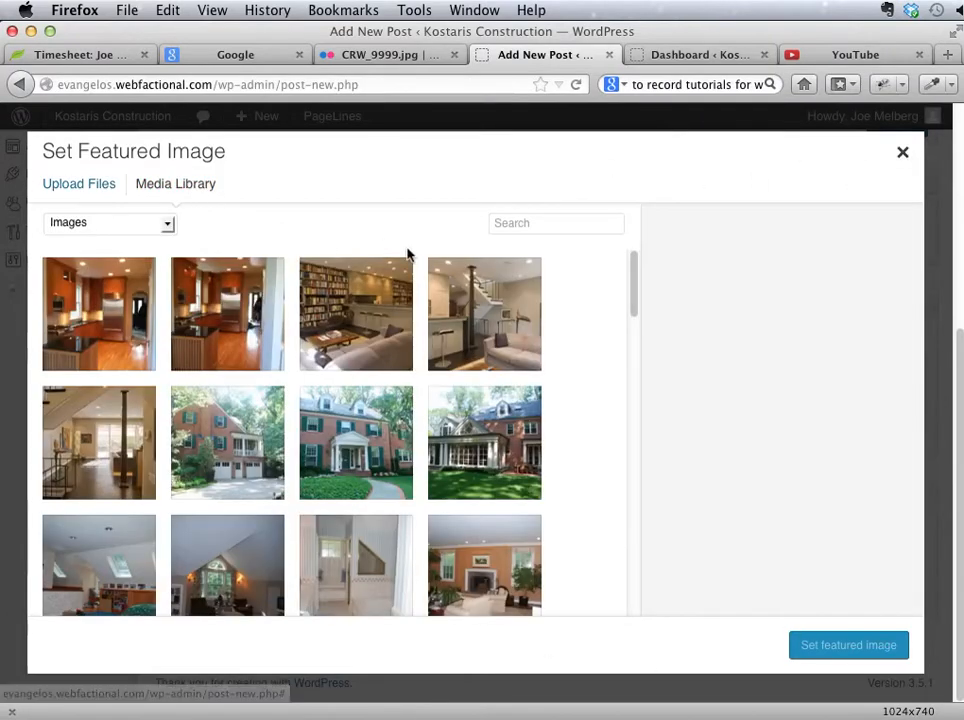
Step: Select the living-room image with the bookshelves and set its title to the client's surname followed by "Example of Perfection"
left_click(394, 312)
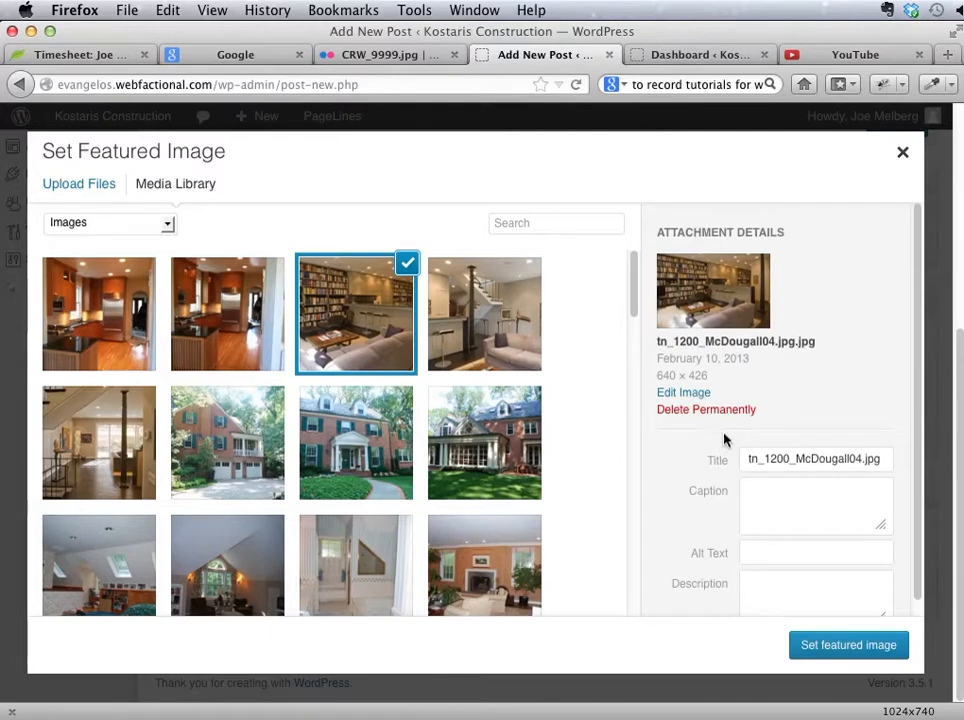
scroll(740, 445, "down", 1)
scroll(770, 445, "down", 1)
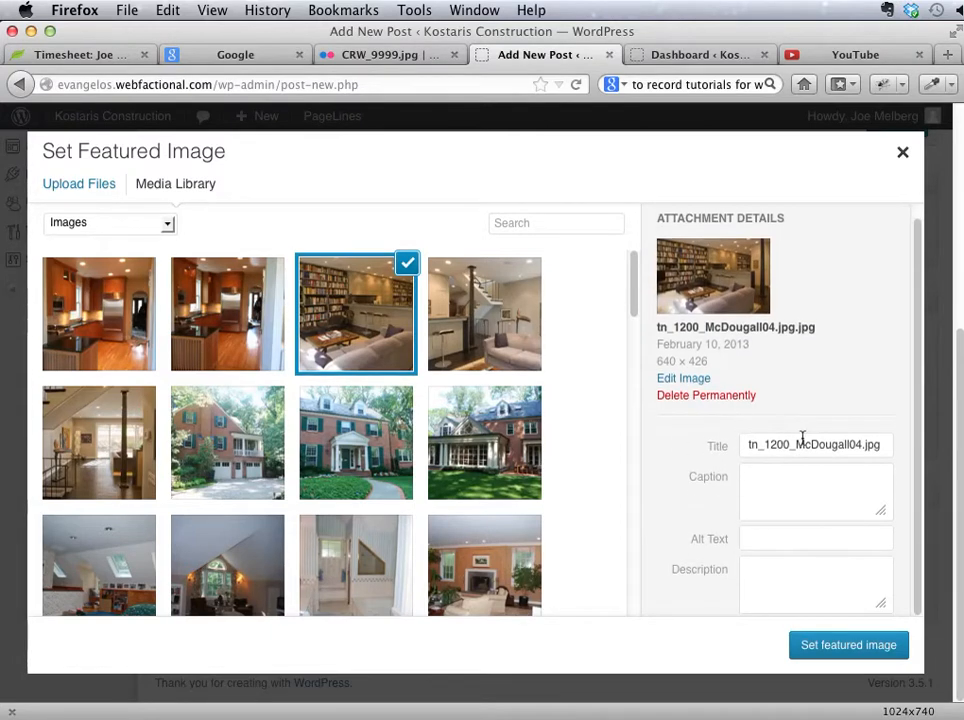
triple_click(803, 441)
type("M")
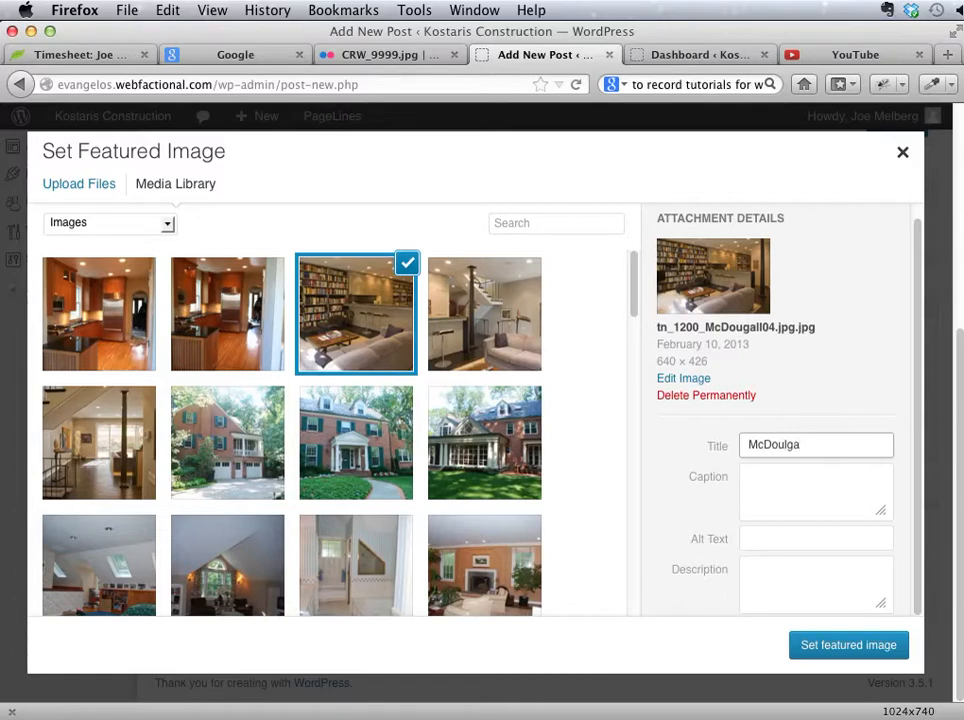
type("cDoulga")
key("BackSpace")
key("BackSpace")
key("BackSpace")
type("gal Example of ")
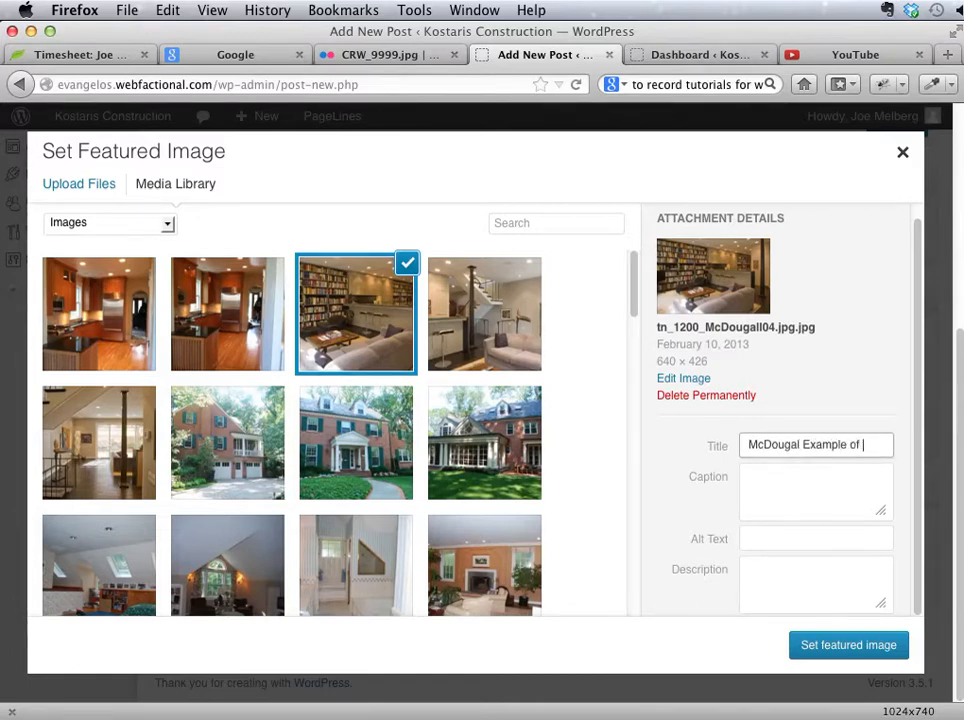
type("Perfection")
key("Tab")
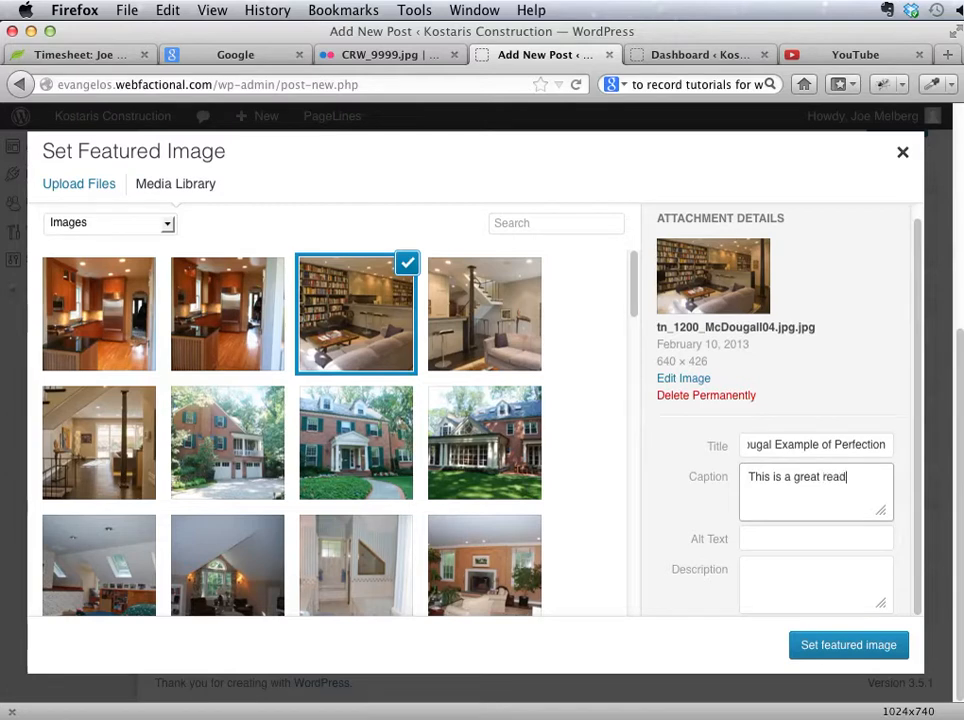
Step: Caption the selected image "This is a great reading area." and set it as the featured image
type("rea.")
key("Tab")
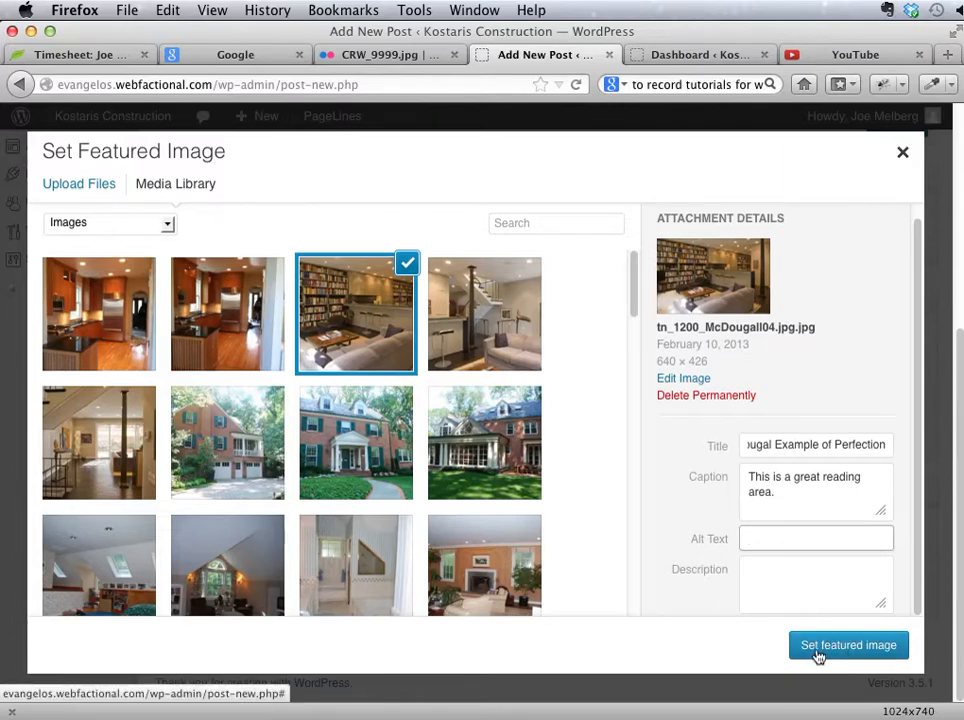
left_click(847, 646)
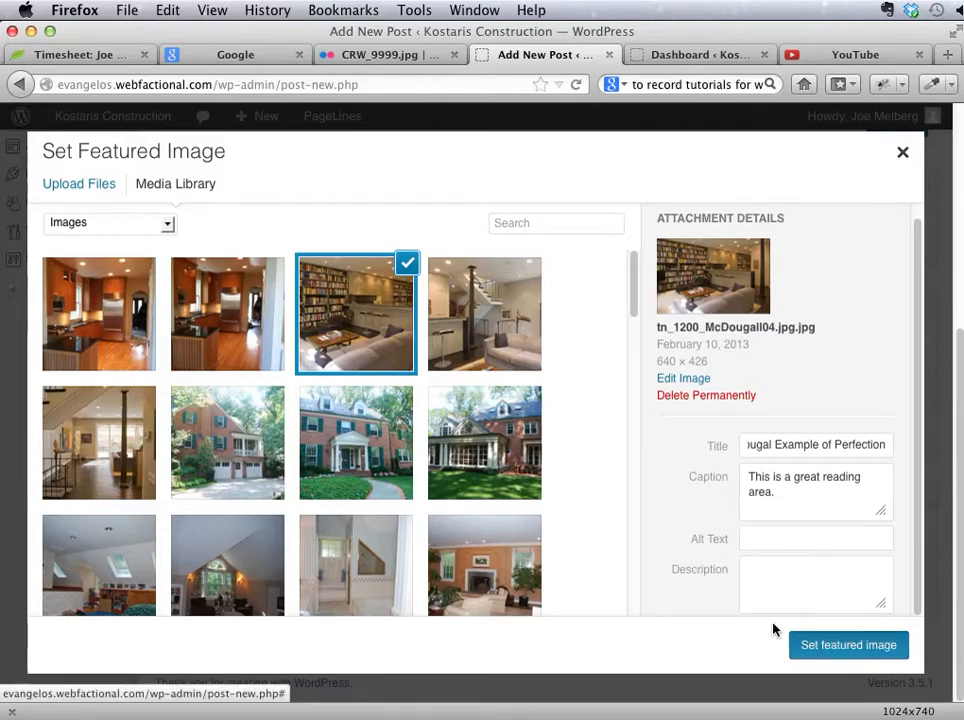
Step: Review the featured image and category on the post, and publish it
scroll(662, 650, "down", 5)
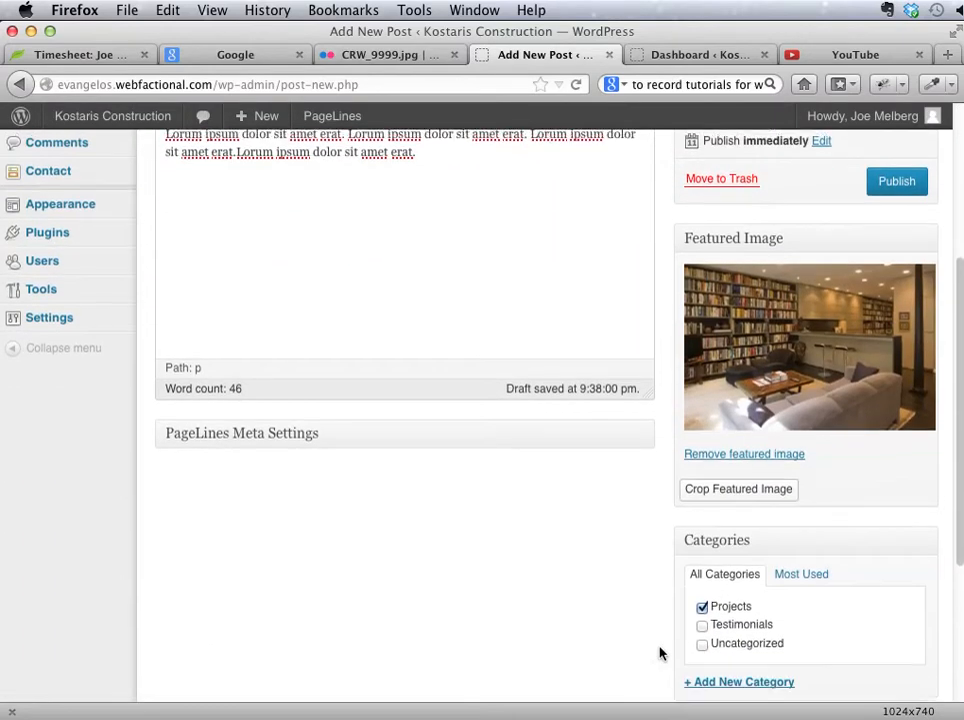
scroll(659, 653, "up", 5)
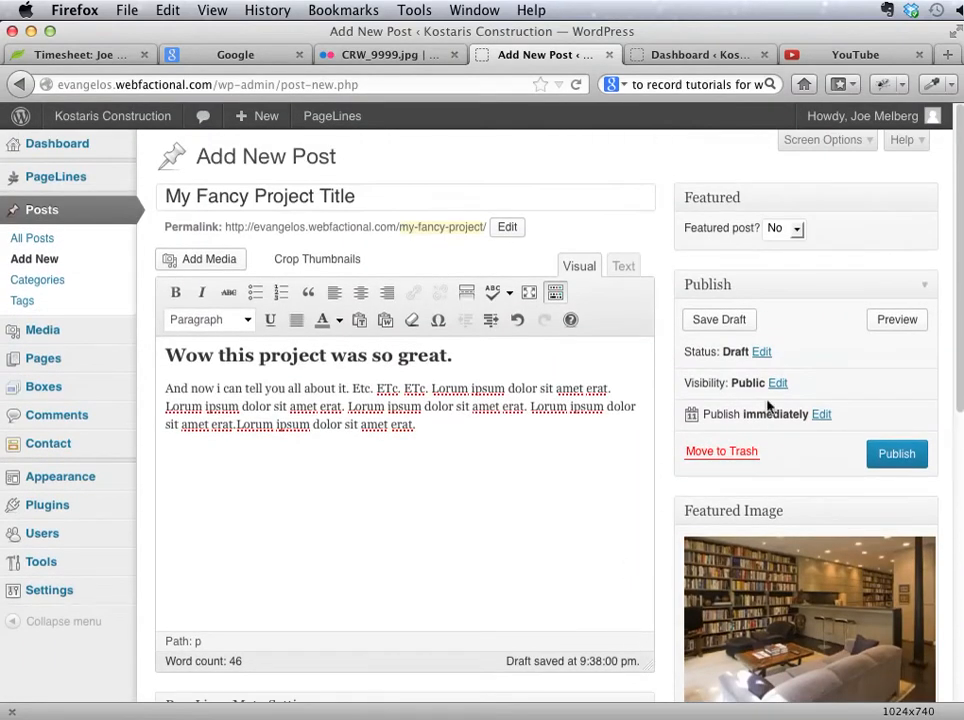
left_click(910, 456)
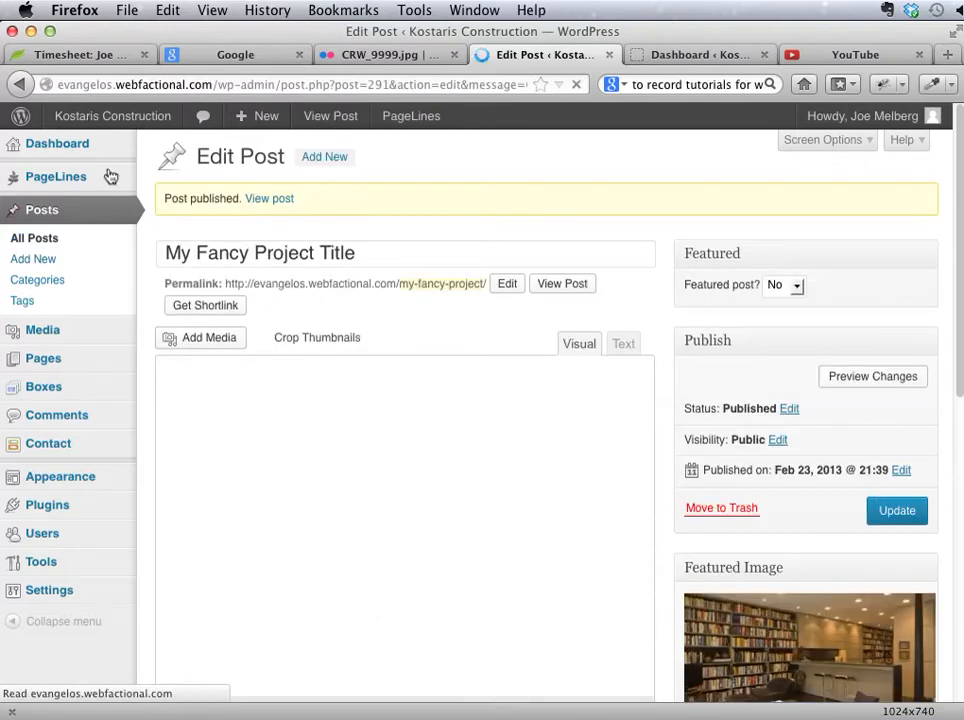
Step: Visit the live site and view the "My Fancy Project Title" post from the Featured Projects list
left_click(113, 118)
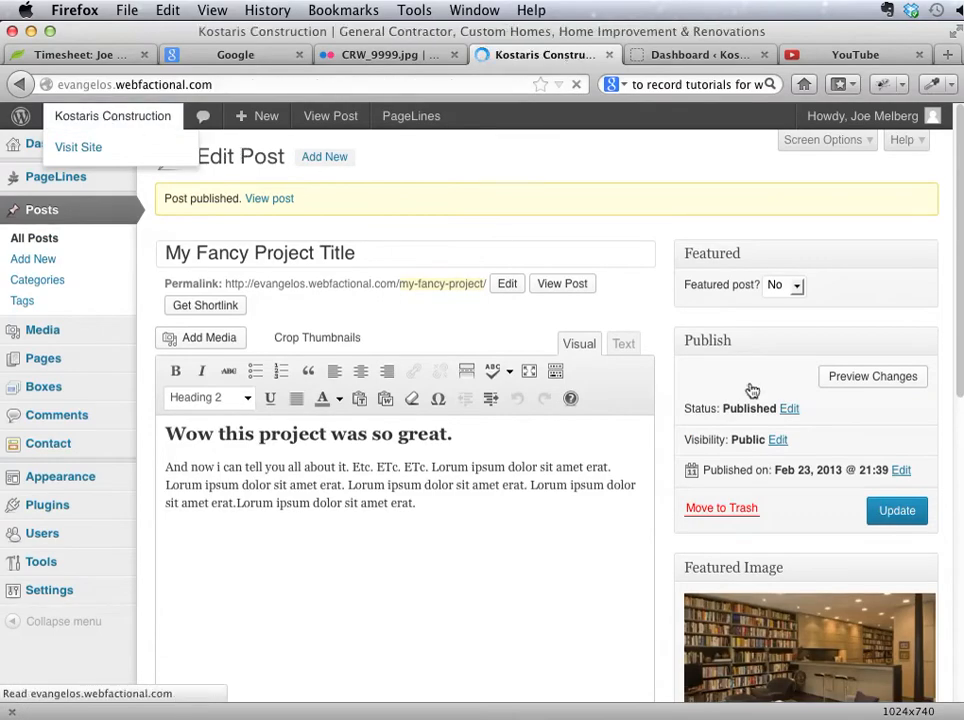
scroll(635, 499, "down", 5)
scroll(635, 499, "up", 5)
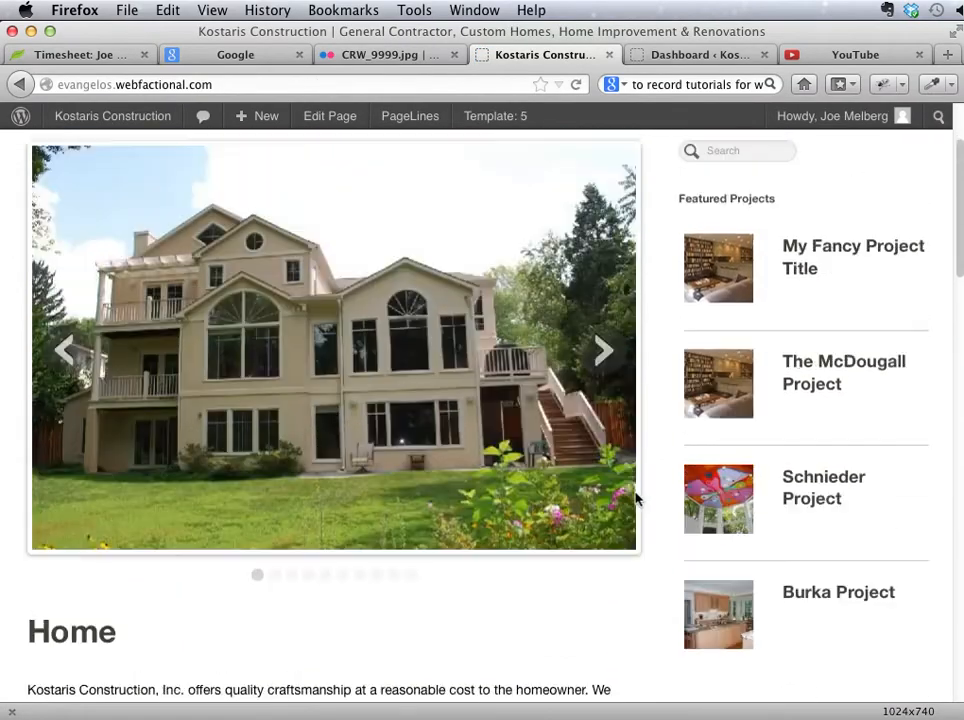
scroll(635, 499, "down", 3)
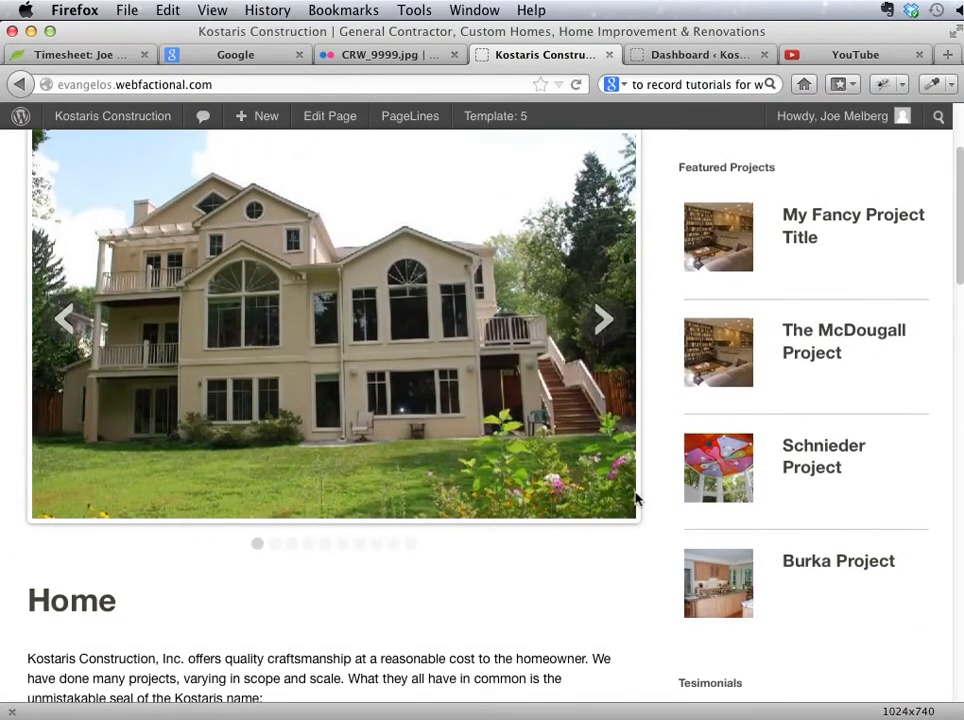
left_click(876, 221)
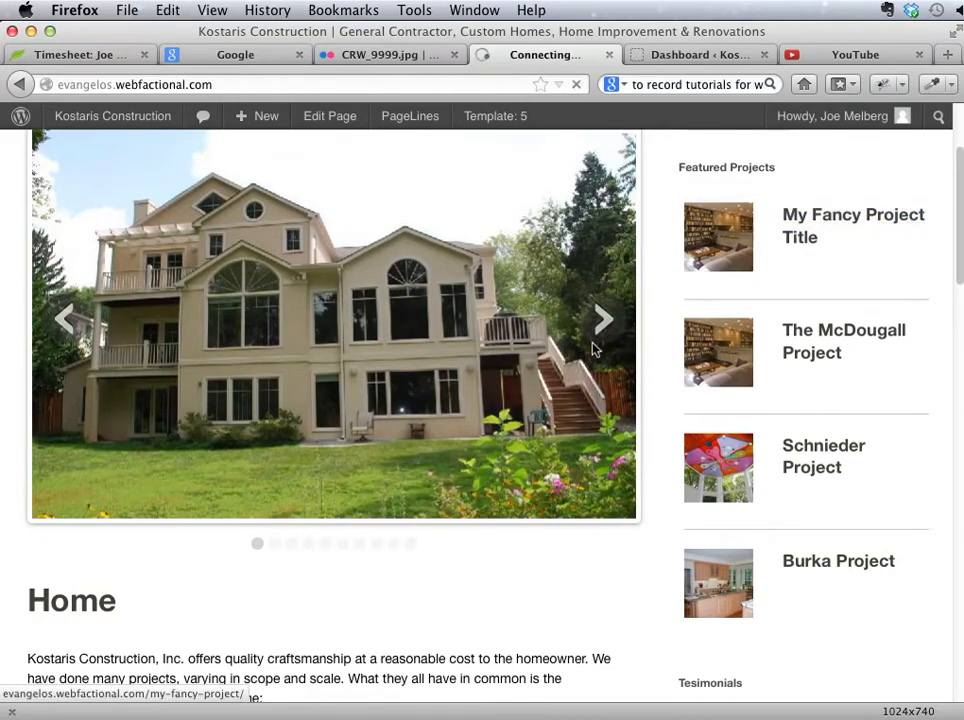
scroll(569, 376, "down", 4)
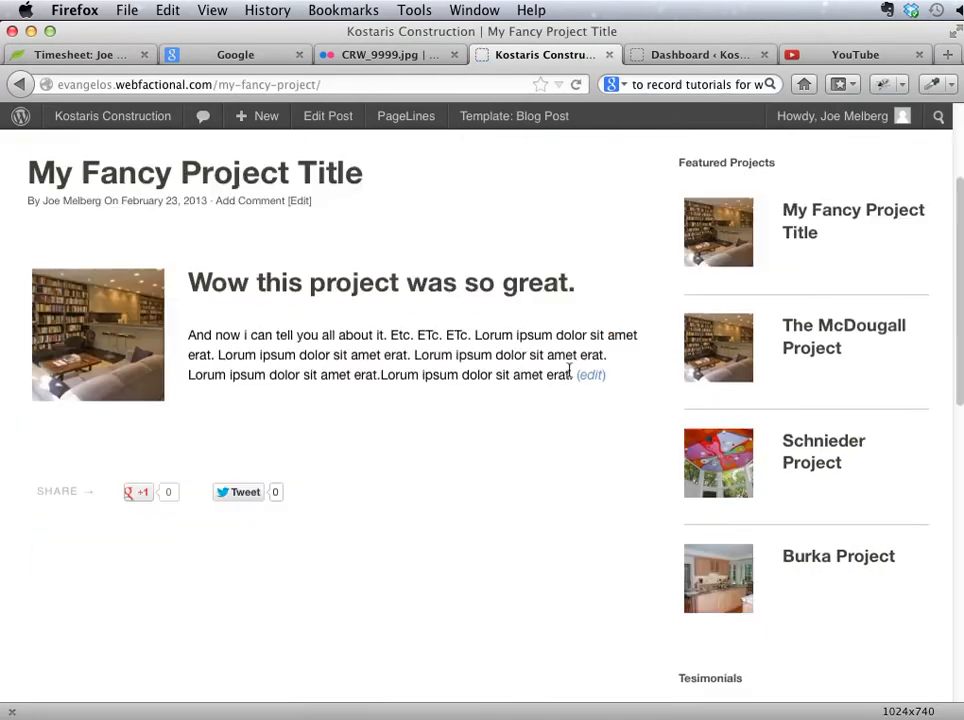
scroll(569, 376, "up", 3)
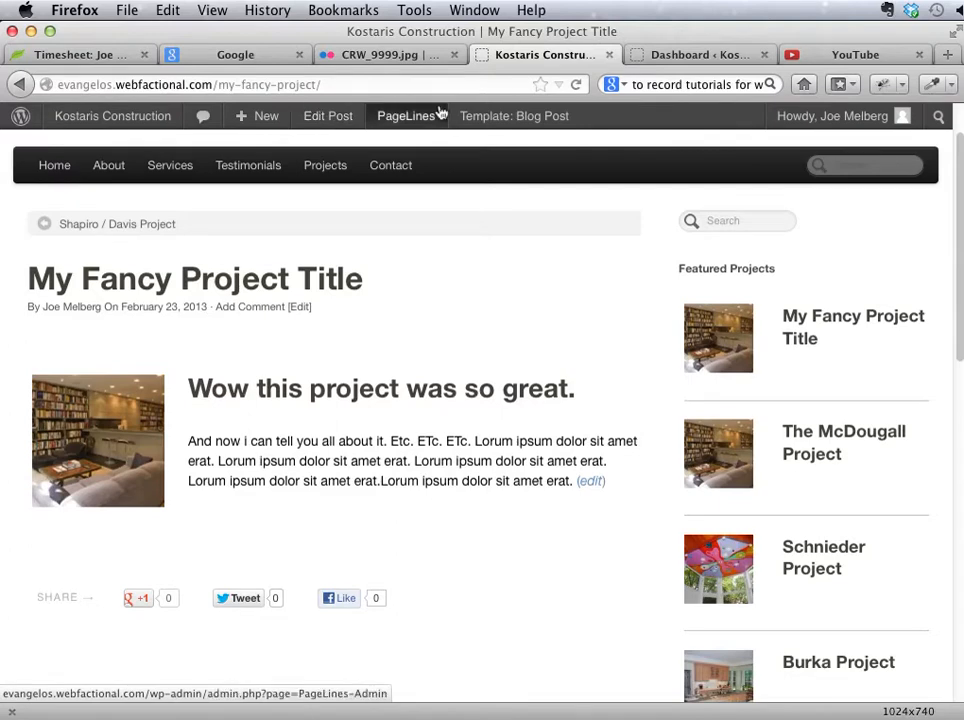
mouse_move(116, 128)
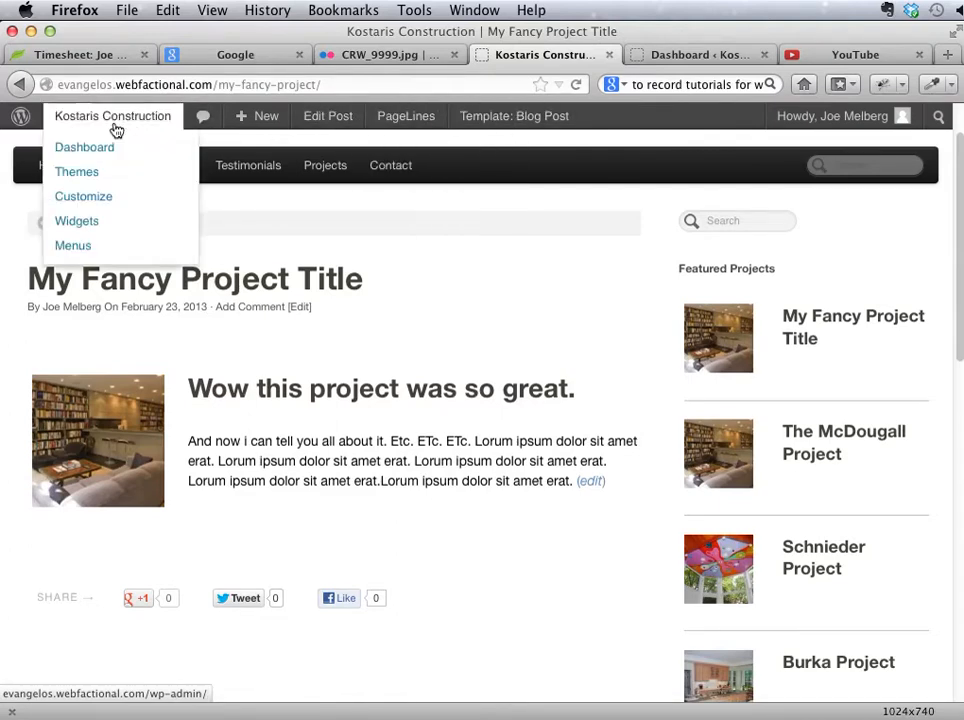
Step: Open the published post for editing and shorten its title to "My Project"
left_click(590, 483)
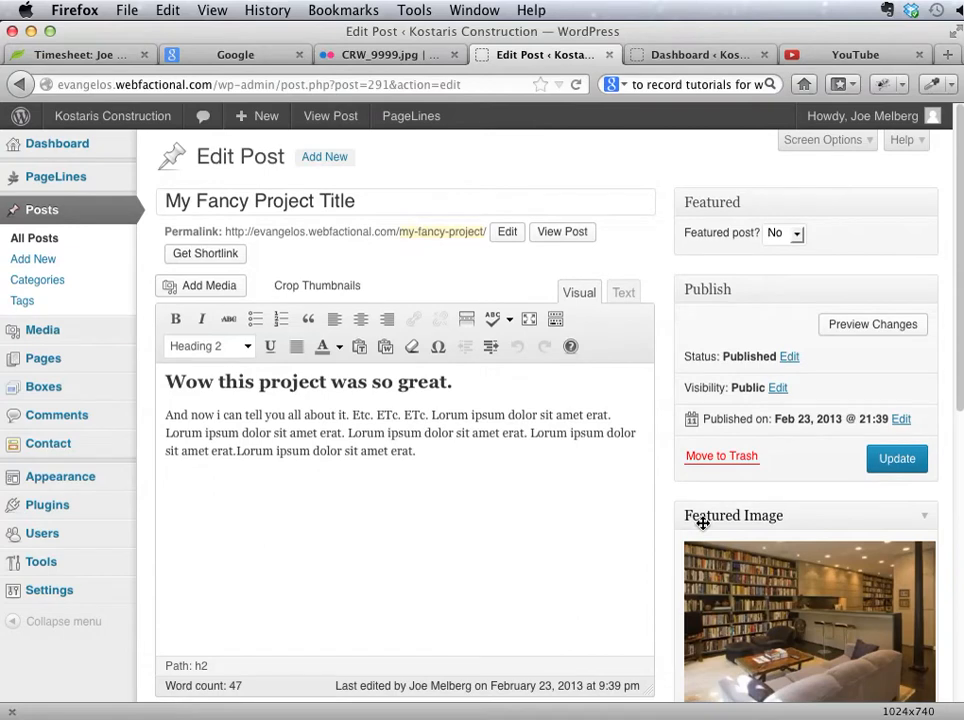
double_click(219, 201)
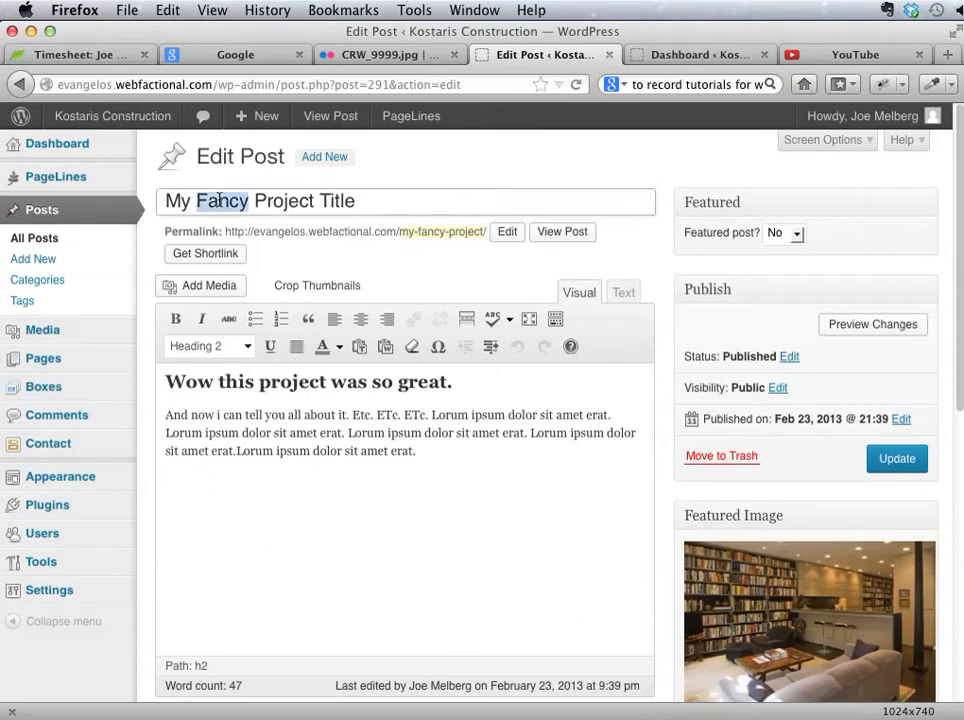
key("BackSpace")
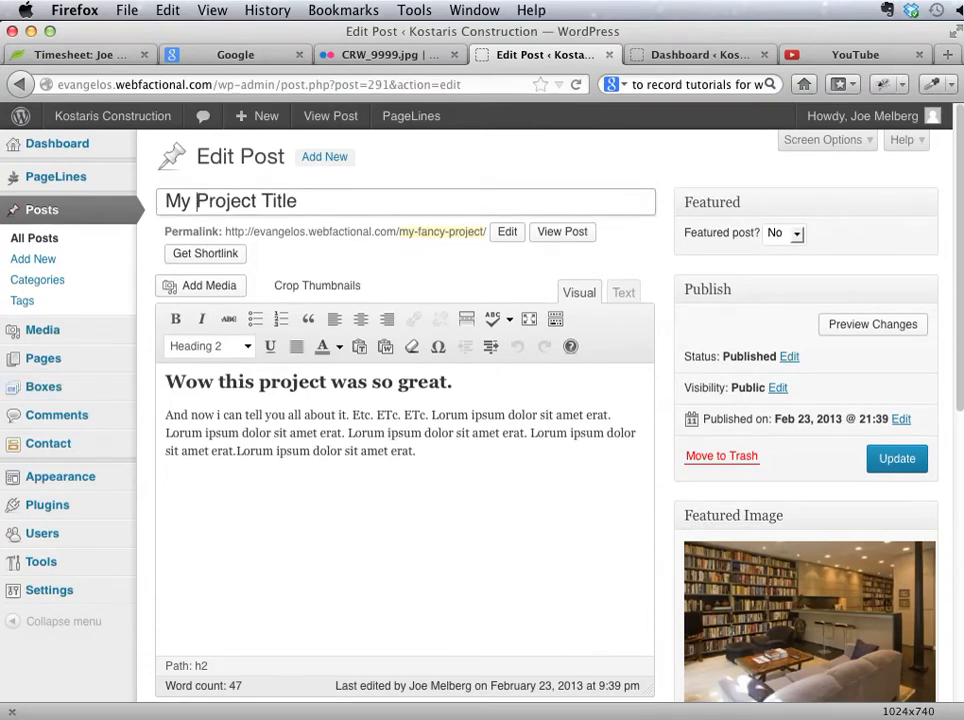
double_click(278, 202)
key("BackSpace")
key("BackSpace")
Step: Replace the word "so" with "really" in the heading "Wow this project was so great."
double_click(374, 383)
key("BackSpace")
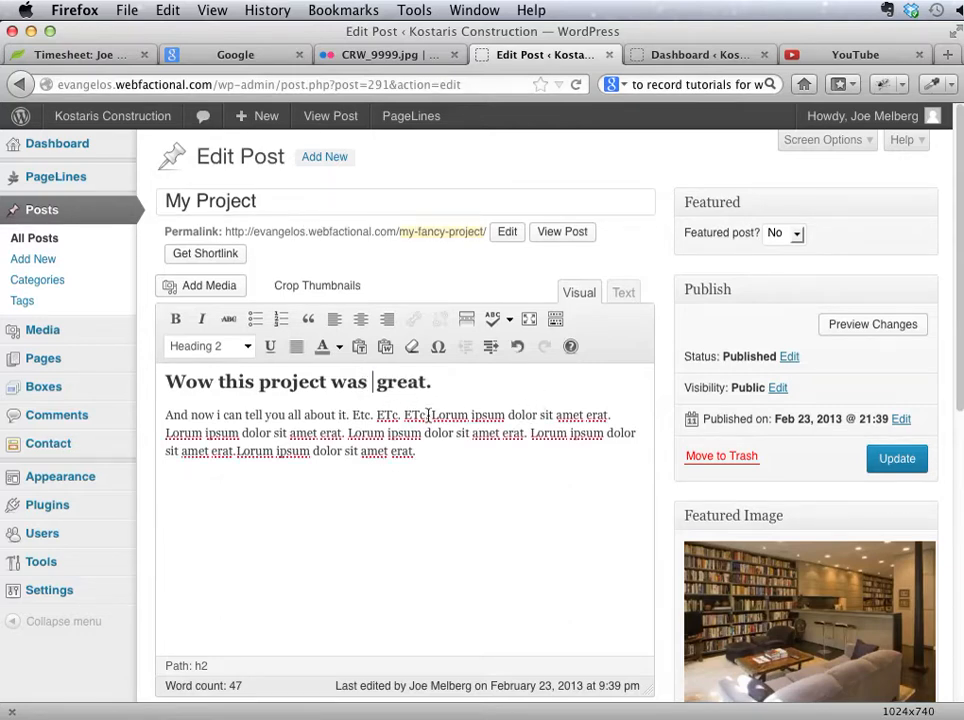
type("really")
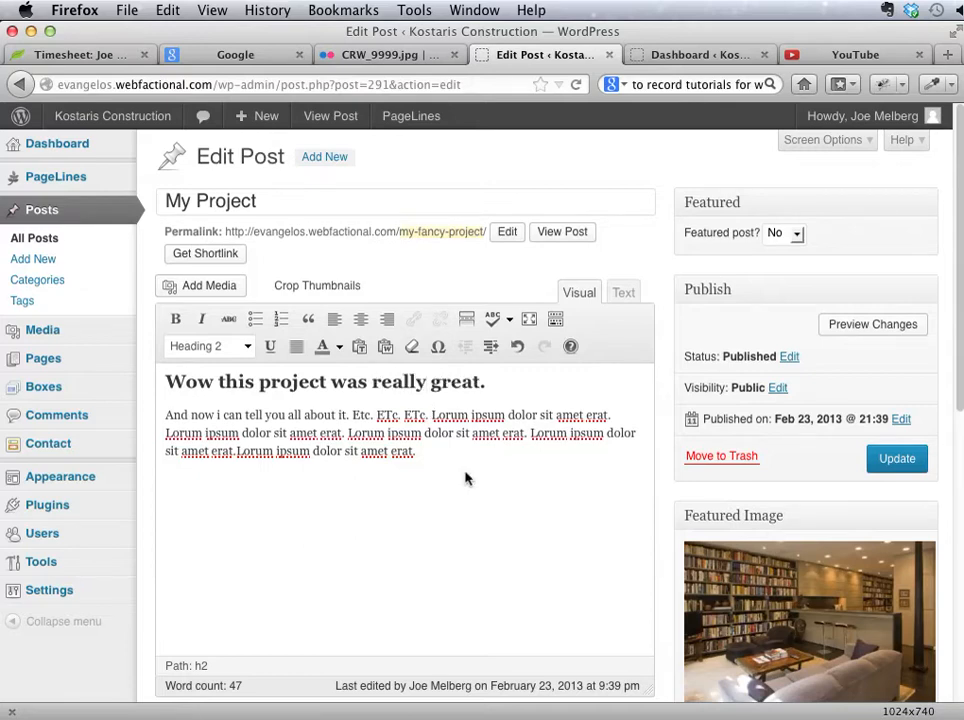
left_click(309, 509)
left_click(190, 287)
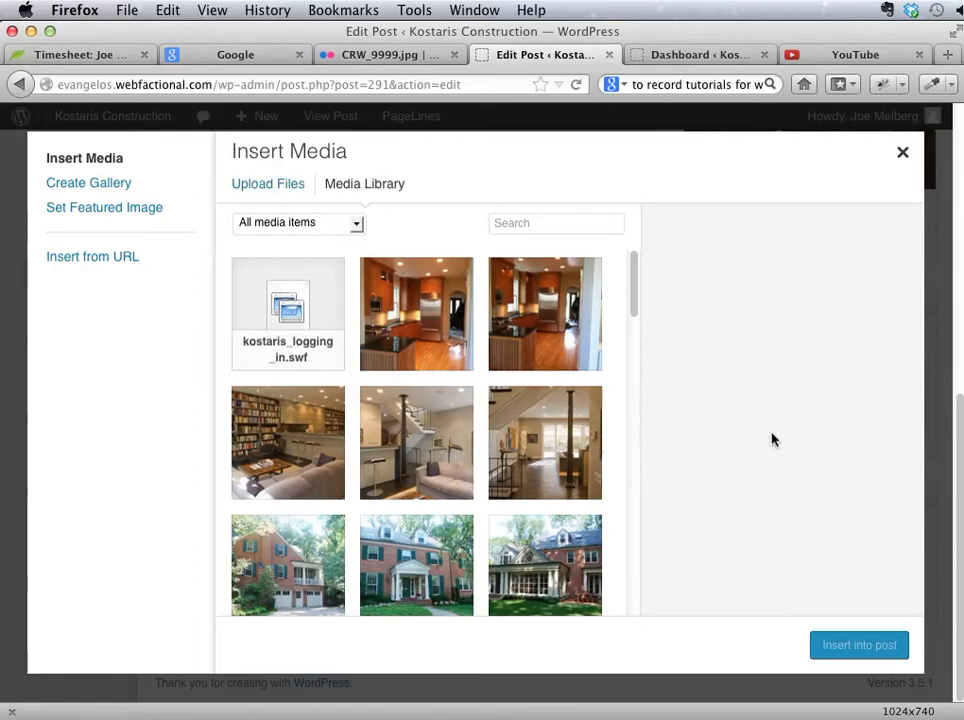
left_click(901, 156)
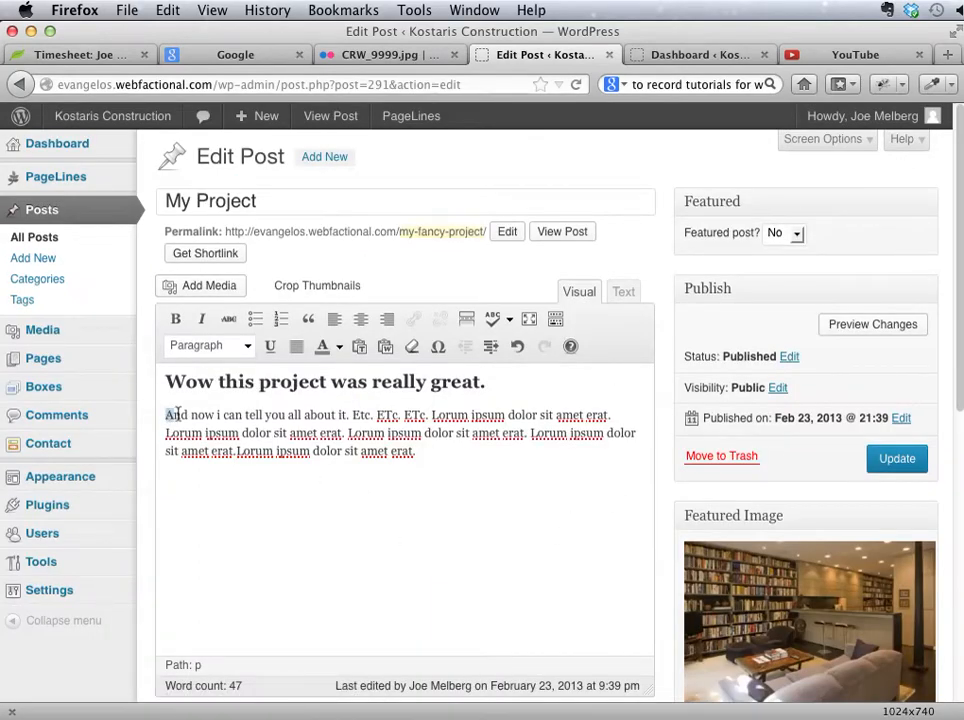
Step: Insert an empty paragraph between the heading and the body text
mouse_move(175, 414)
left_mouse_down()
mouse_move(197, 415)
mouse_move(165, 415)
left_mouse_up()
left_click(531, 381)
key("Return")
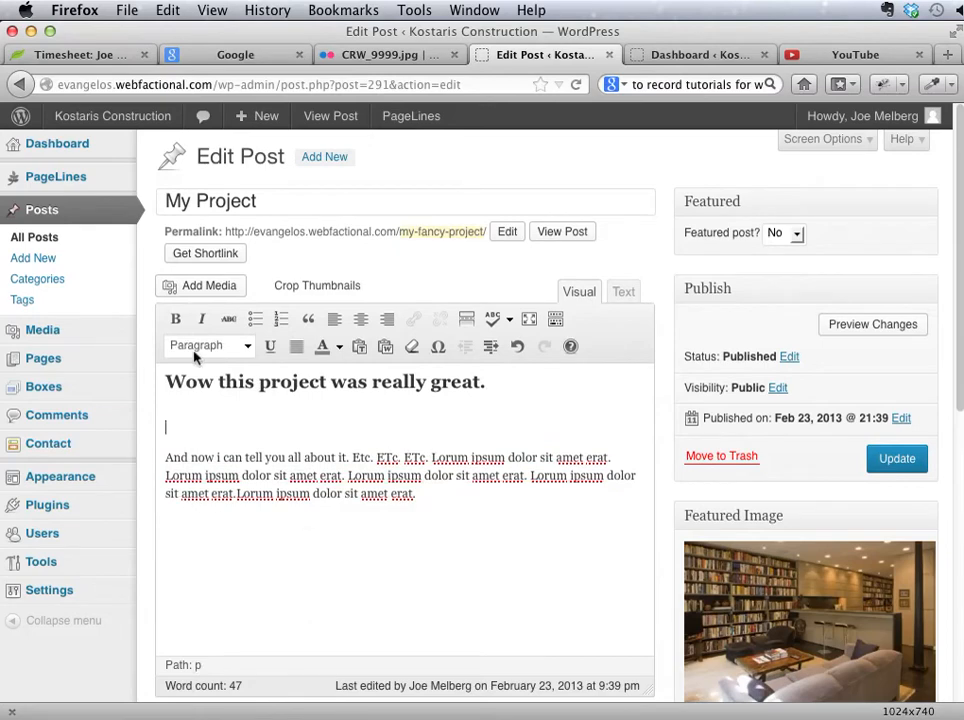
Step: Start a new gallery and select both kitchen images, the bookshelf living room, the brick house with garage doors, and the hall with the dark column
left_click(185, 289)
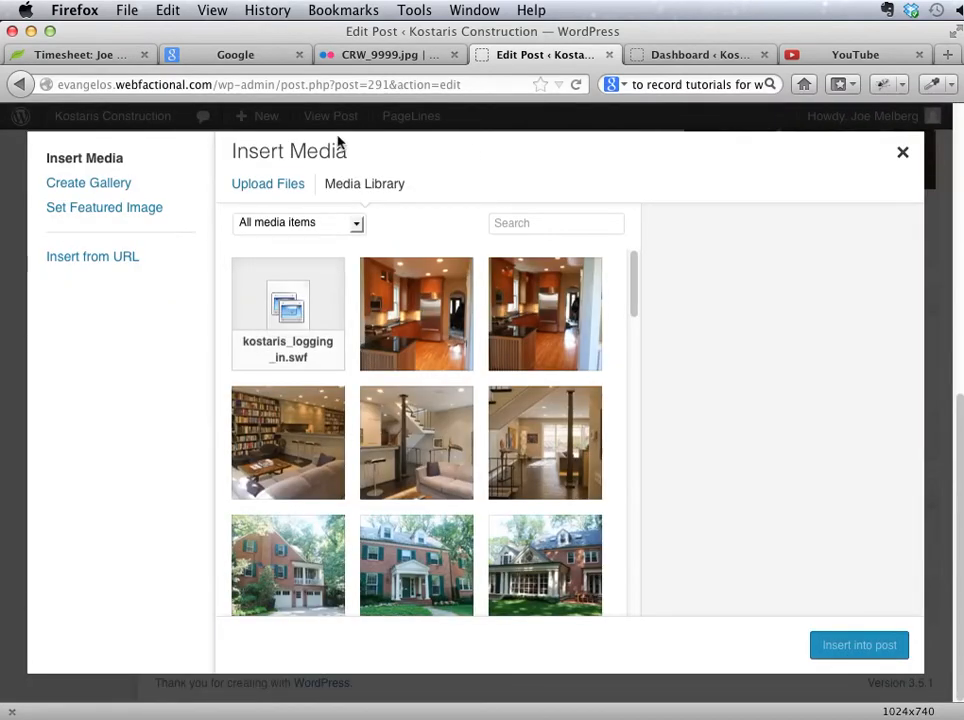
left_click(108, 188)
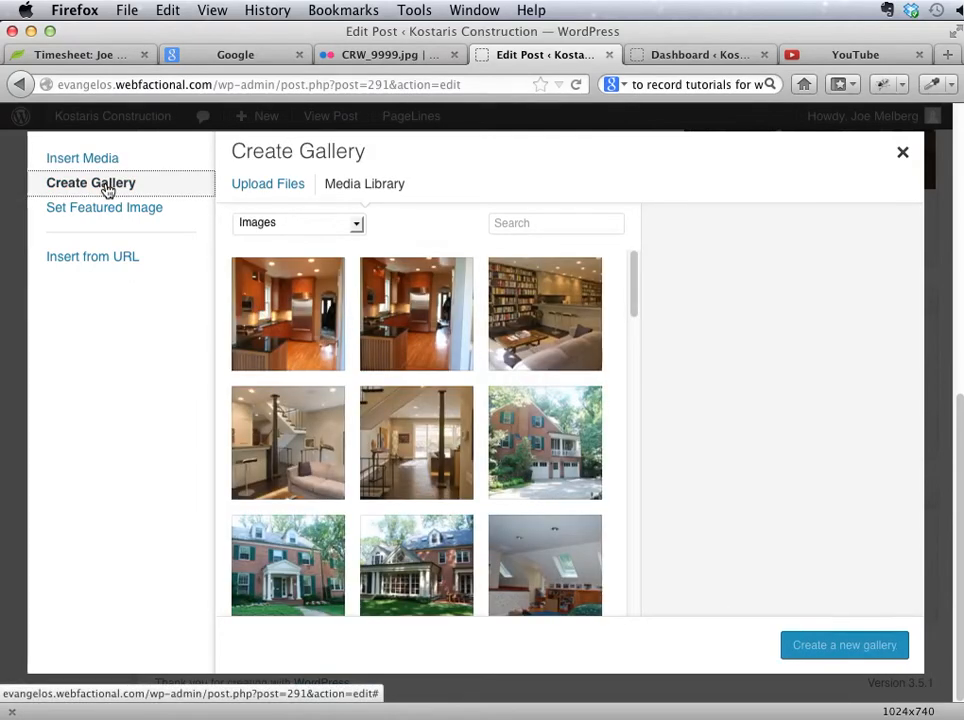
left_click(320, 310)
left_click(420, 320)
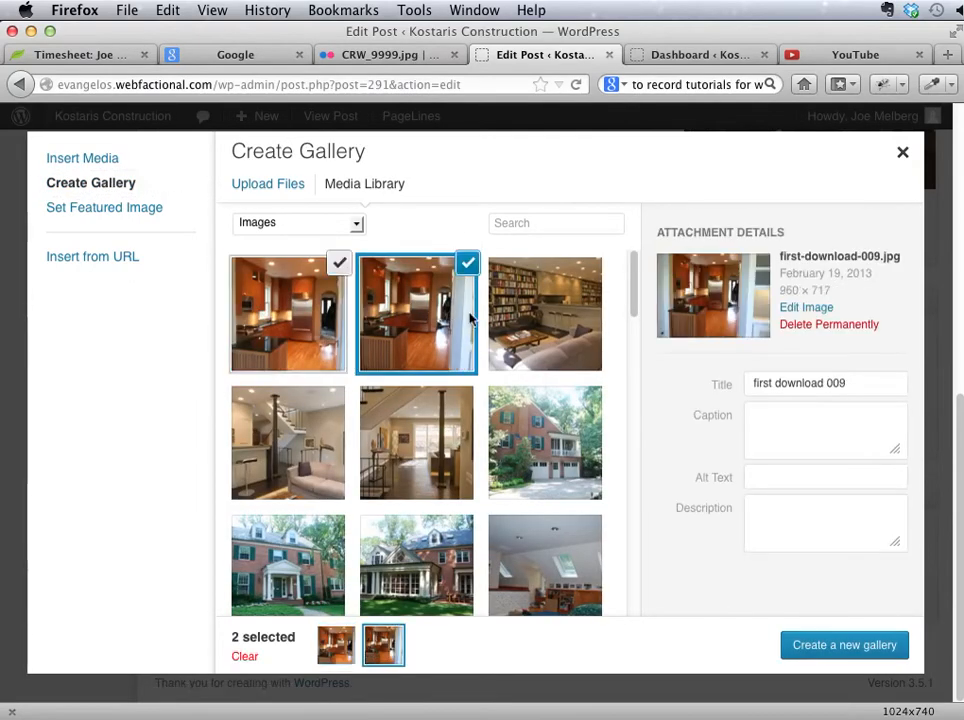
left_click(560, 362)
left_click(545, 443)
left_click(416, 443)
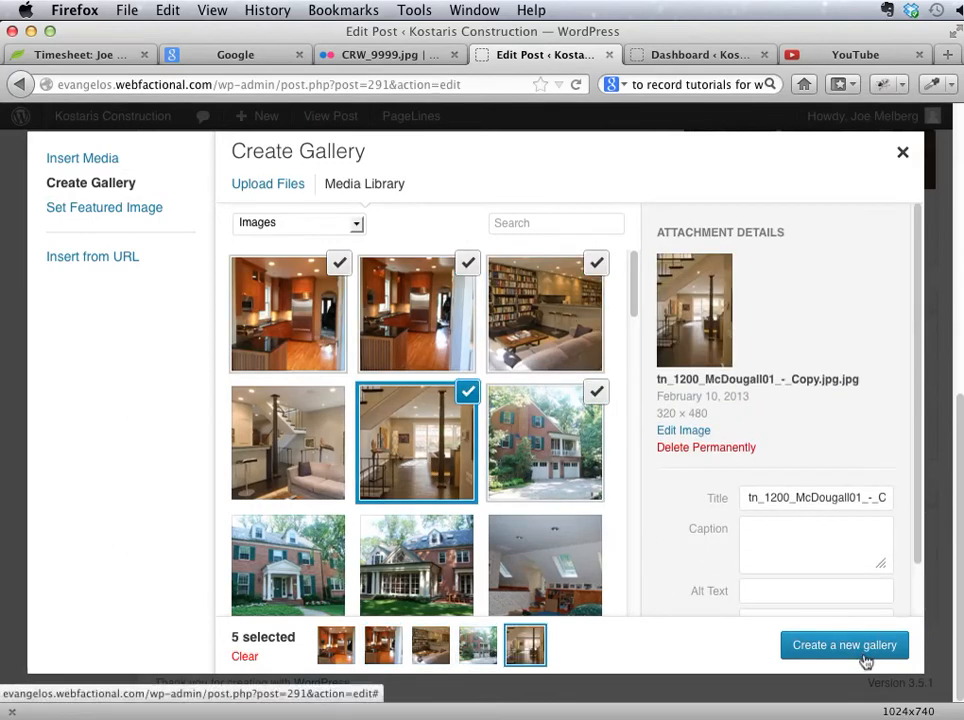
Step: Title the last selected image "The myproject Gallery" and create the gallery from the selected images
scroll(823, 486, "down", 2)
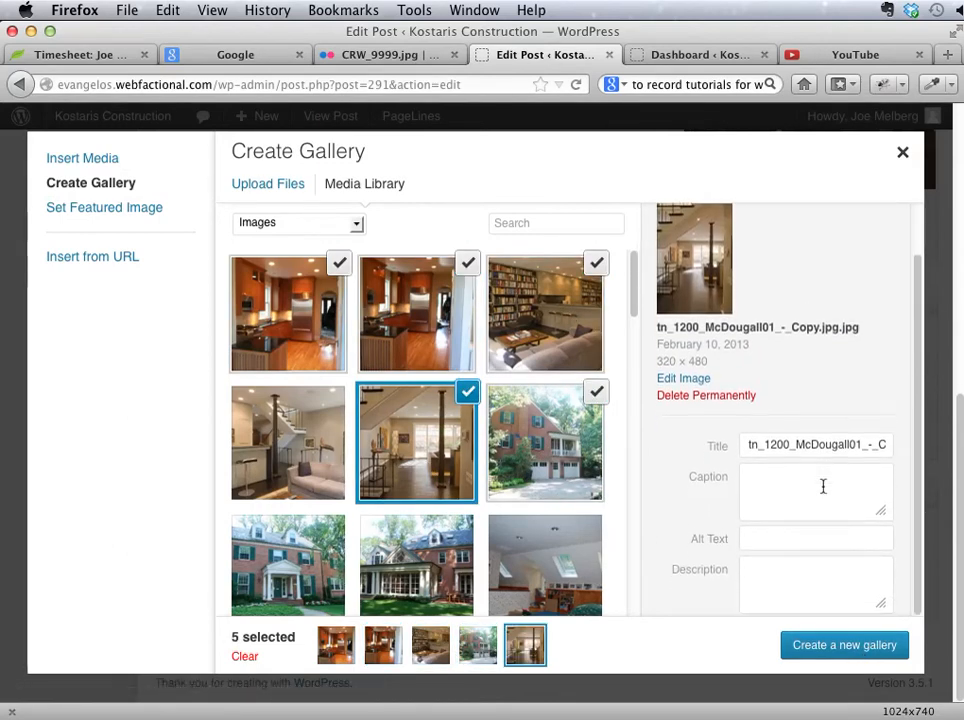
triple_click(808, 446)
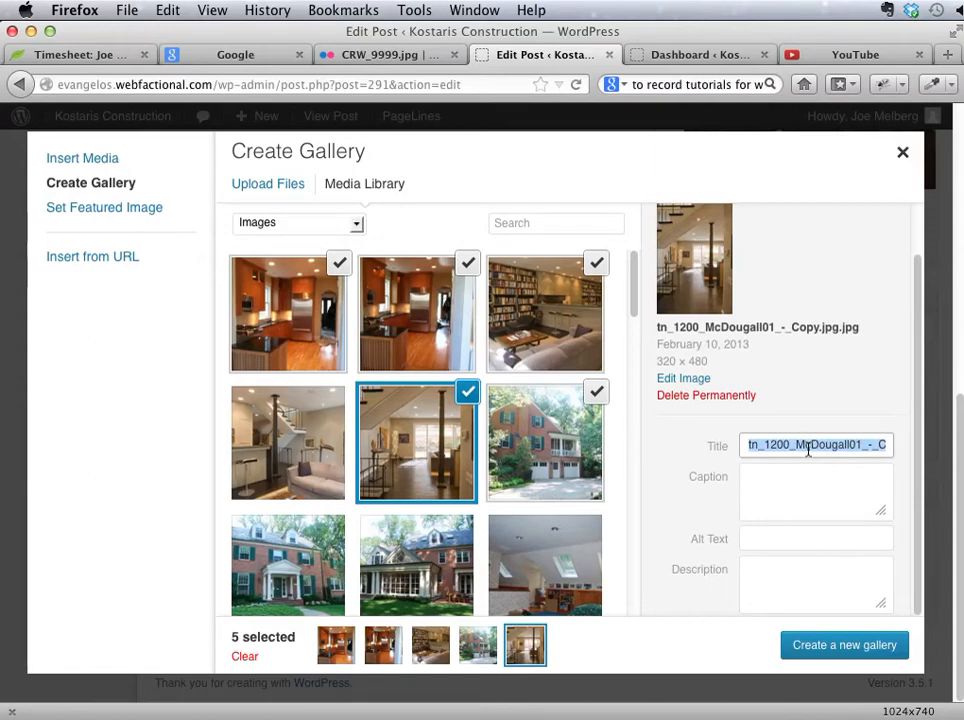
type("The myproject Gallery")
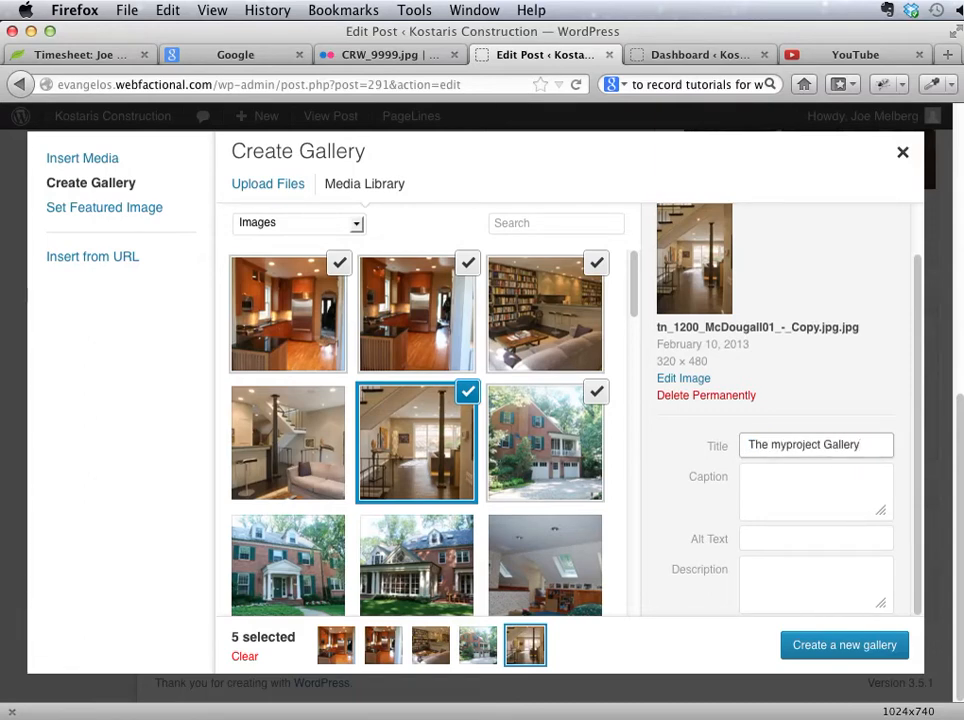
left_click(834, 648)
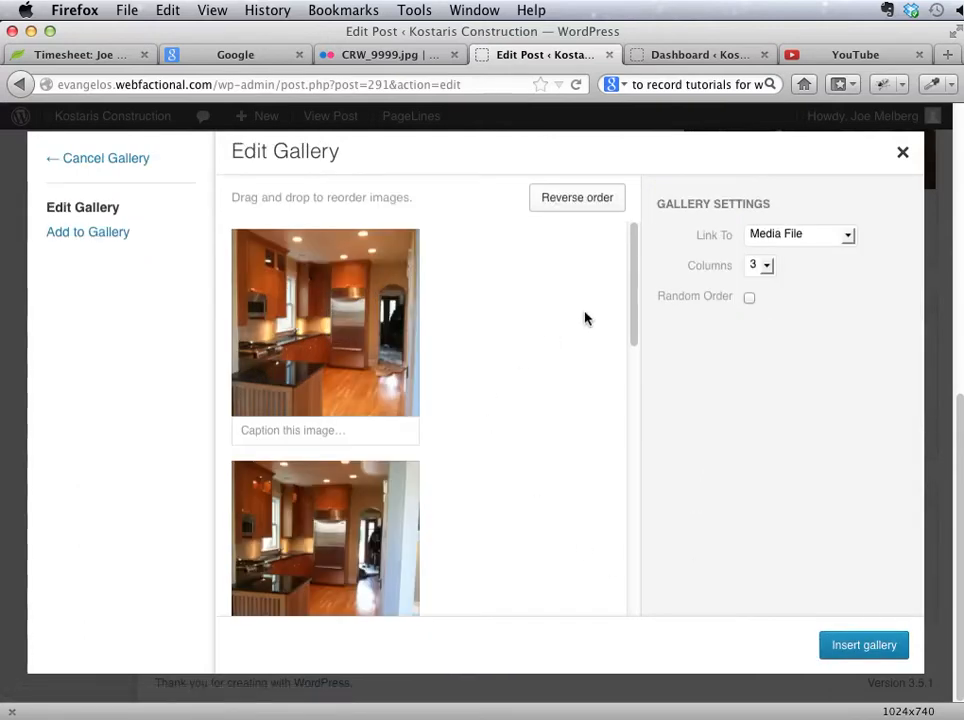
Step: Keep the gallery images linked to Media File and set the gallery to 6 columns
left_click(775, 236)
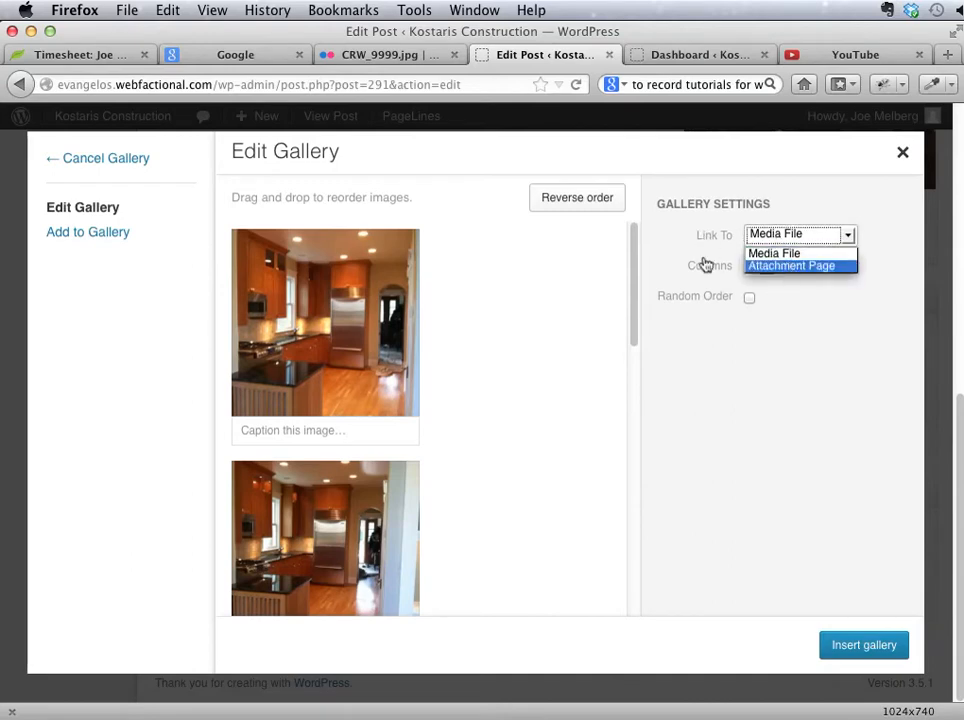
left_click(798, 271)
left_click(770, 266)
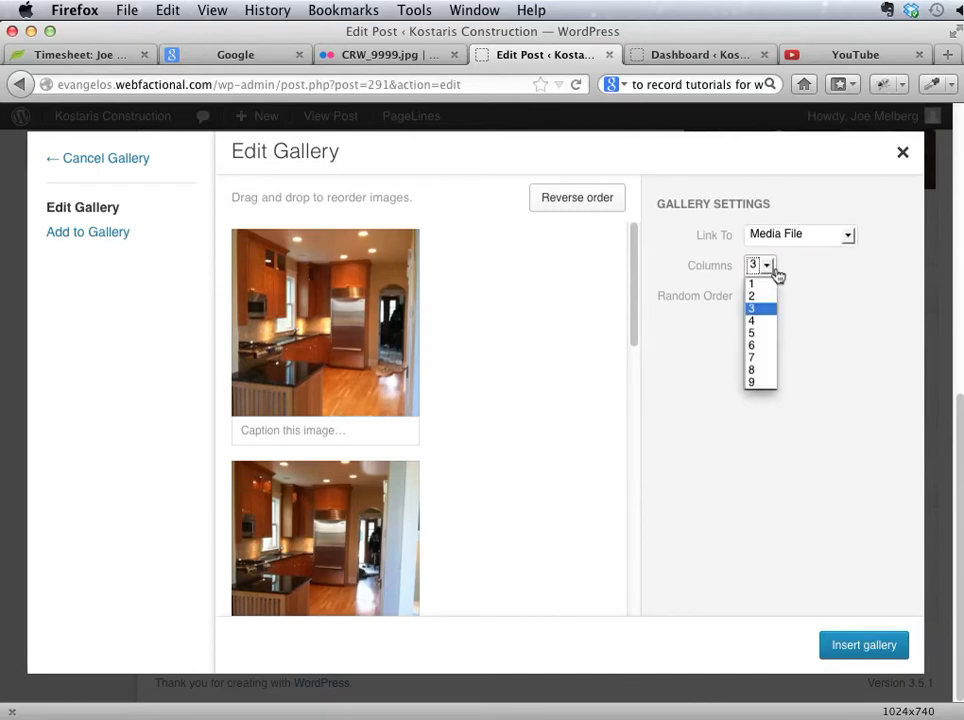
left_click(760, 345)
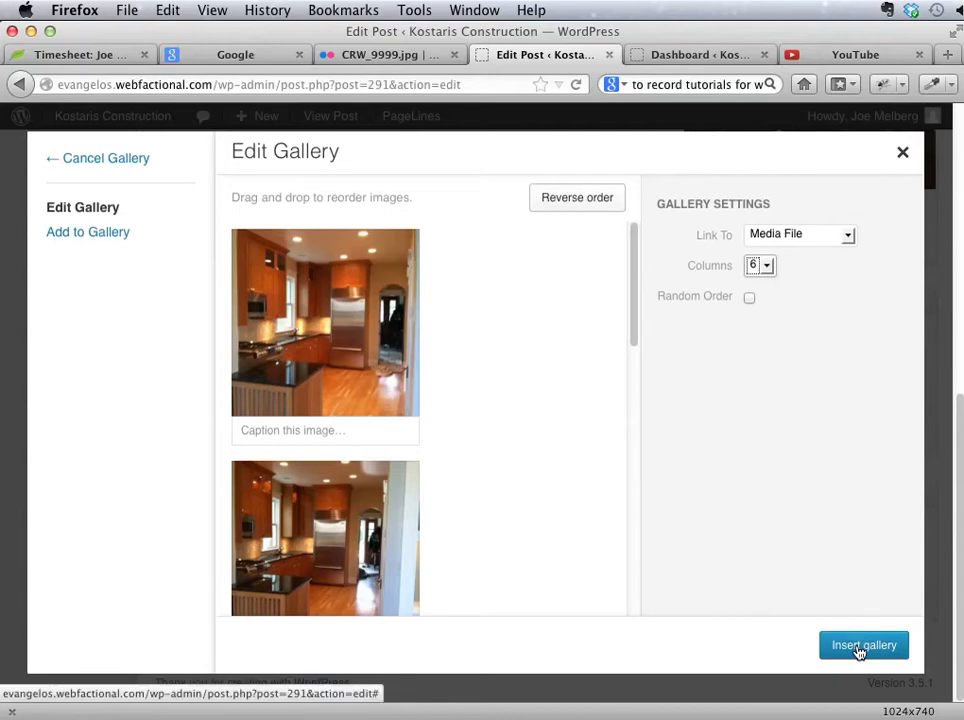
Step: Try to reorder the two kitchen images in the gallery and leave random order off
left_click_drag(314, 286, 488, 520)
left_click_drag(361, 514, 276, 243)
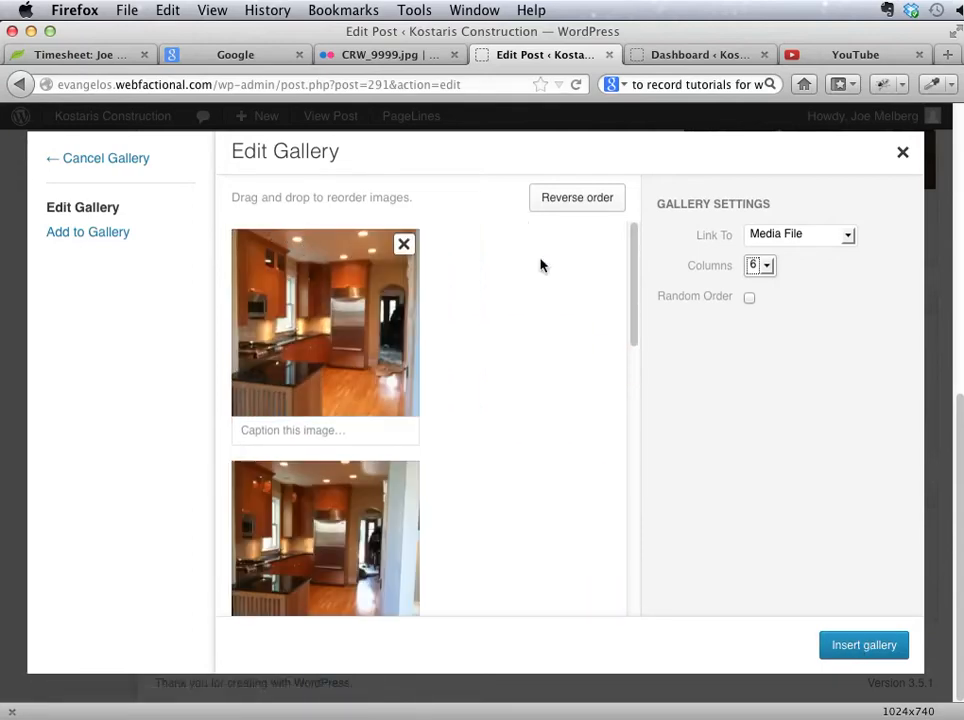
left_click(812, 465)
left_click(749, 298)
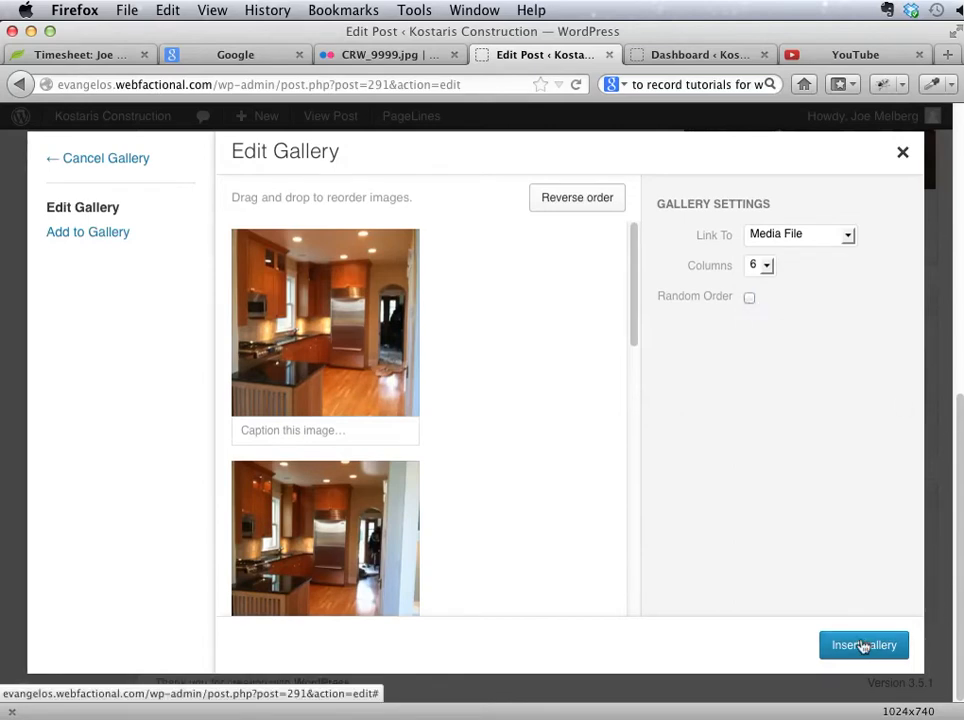
Step: Look at the images available for adding, insert the gallery below the post's heading, and check its placement
left_click(97, 233)
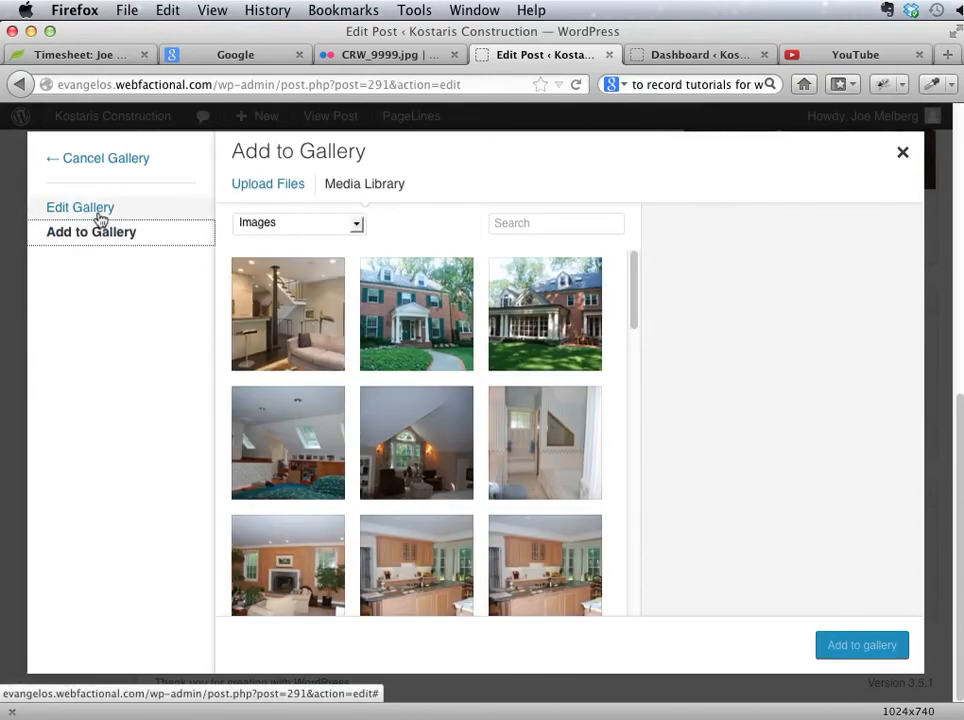
left_click(99, 212)
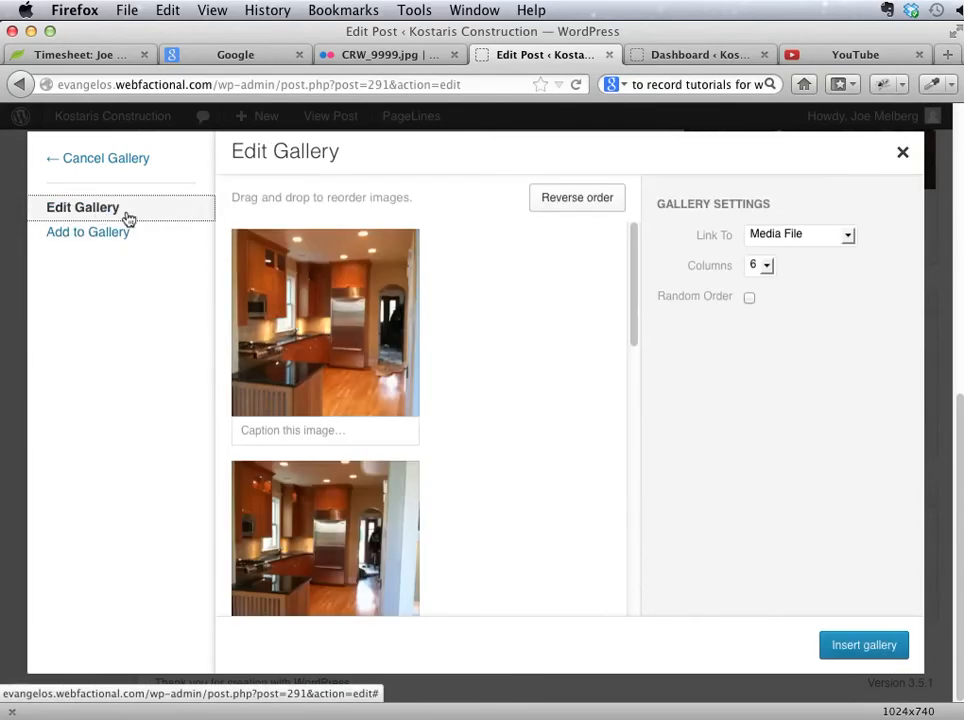
left_click(862, 646)
scroll(452, 426, "down", 3)
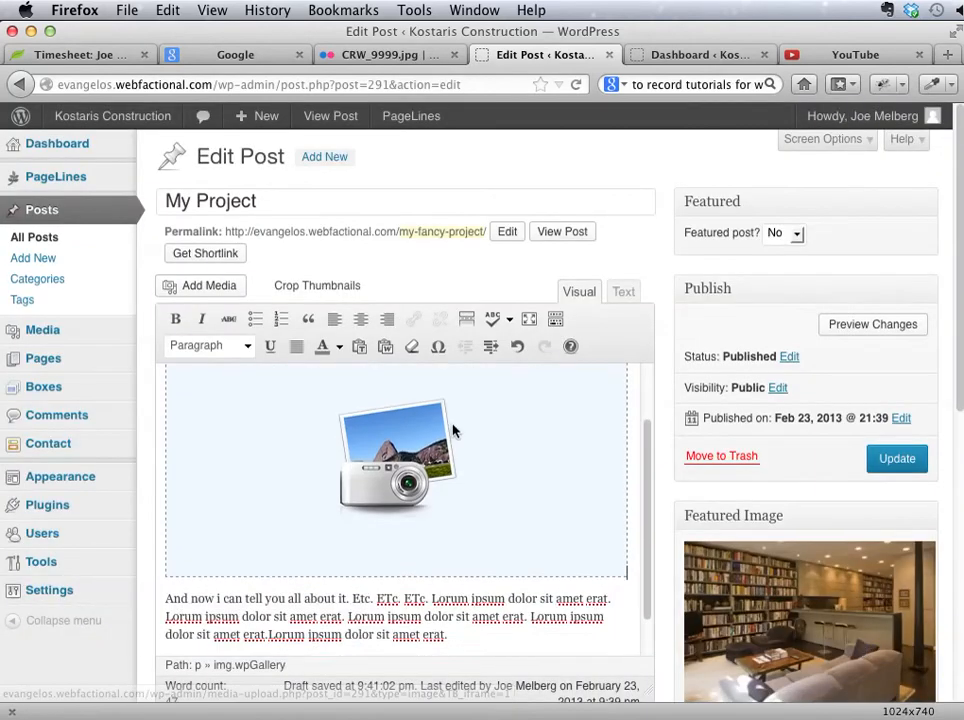
scroll(437, 487, "up", 3)
left_click(508, 500)
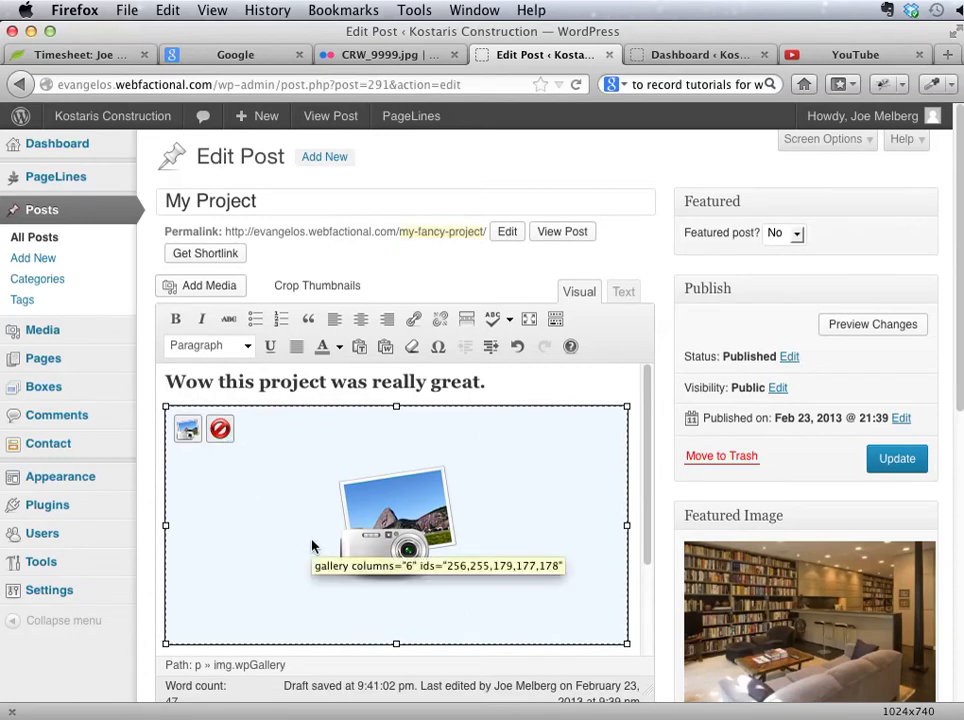
scroll(312, 547, "down", 1)
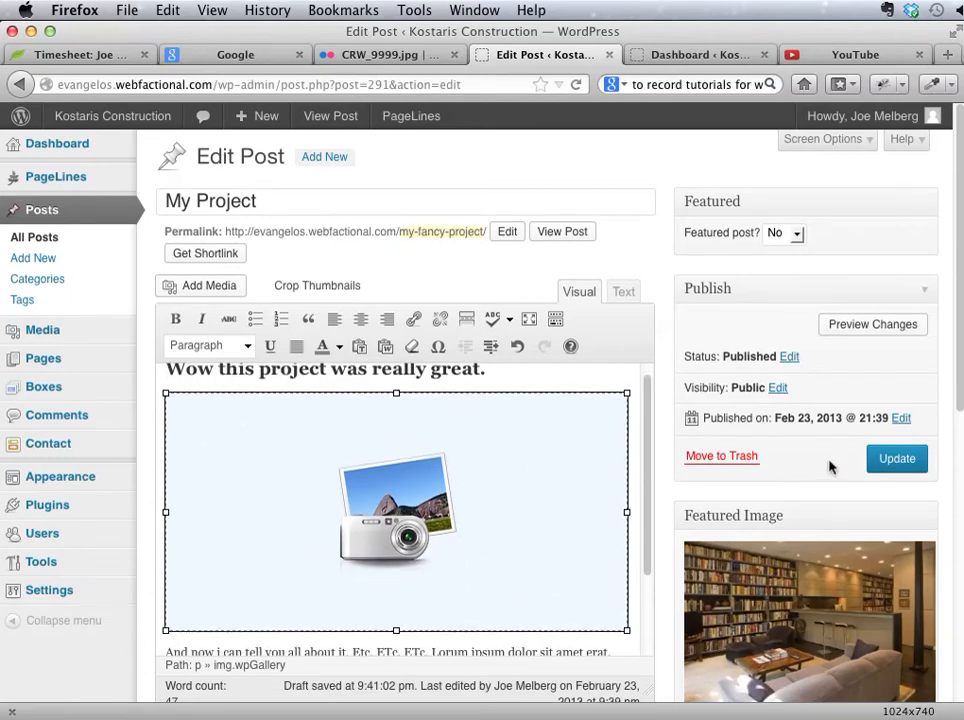
Step: Update the post and review the gallery, caption and body text on the live page
left_click(897, 459)
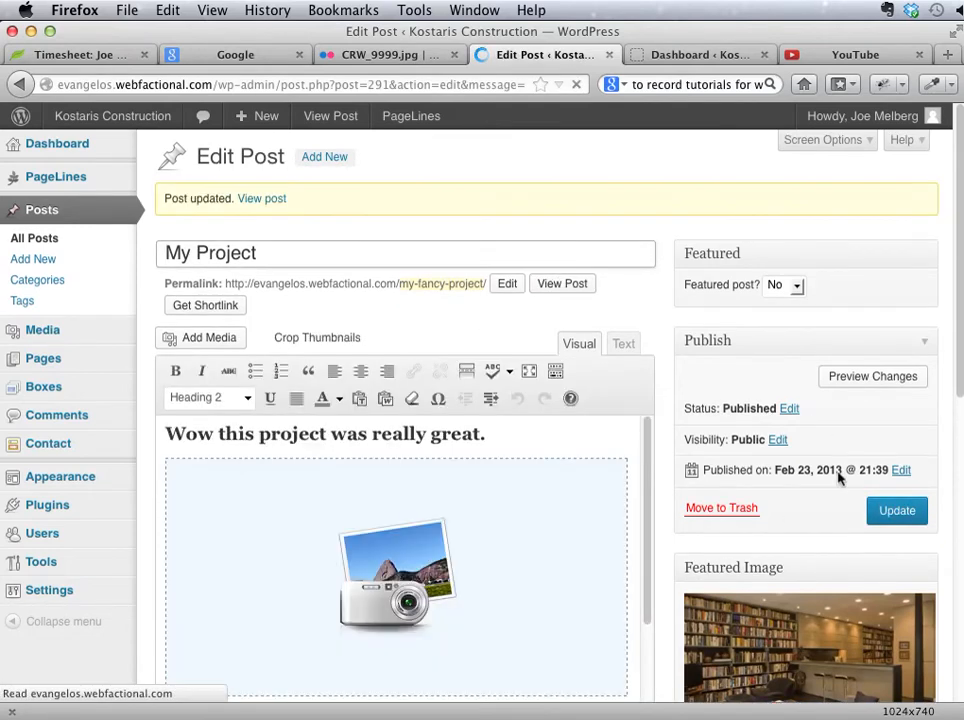
left_click(563, 287)
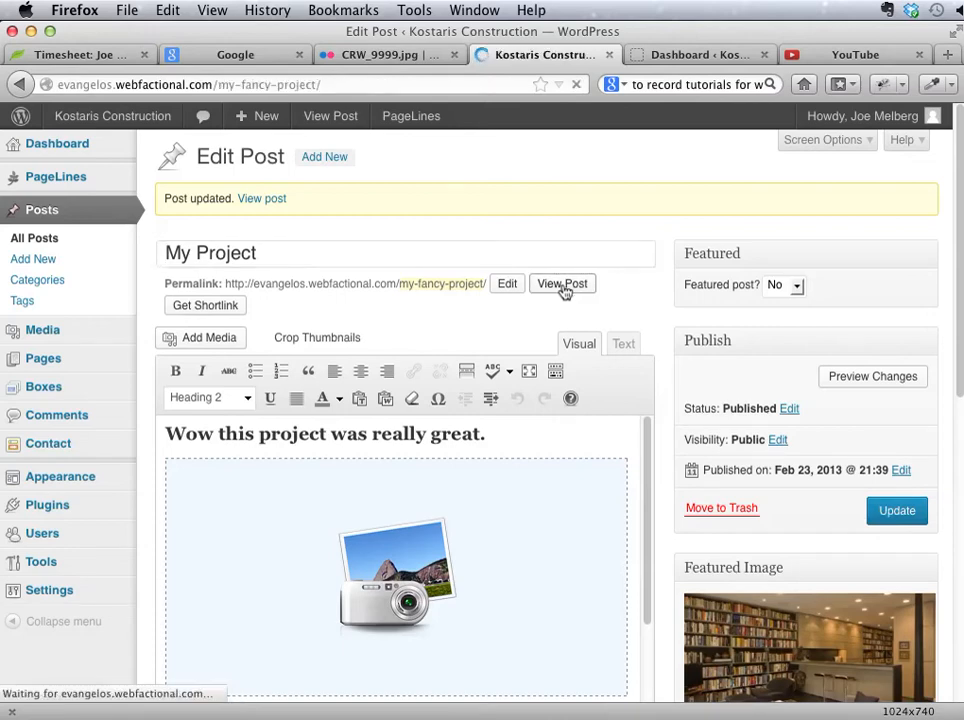
scroll(549, 337, "down", 5)
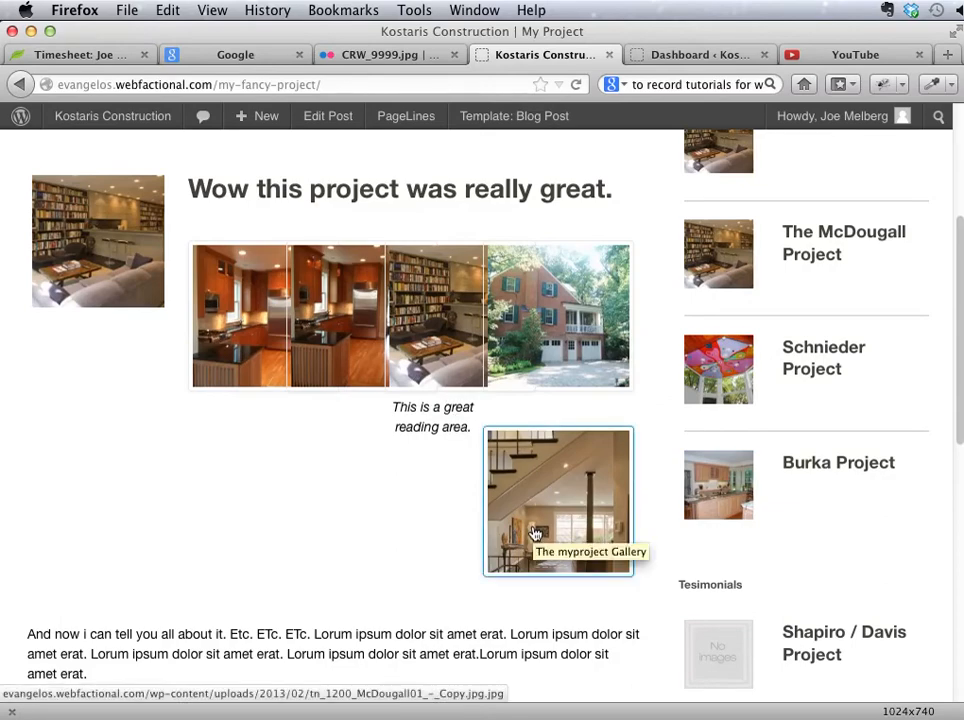
scroll(454, 525, "down", 4)
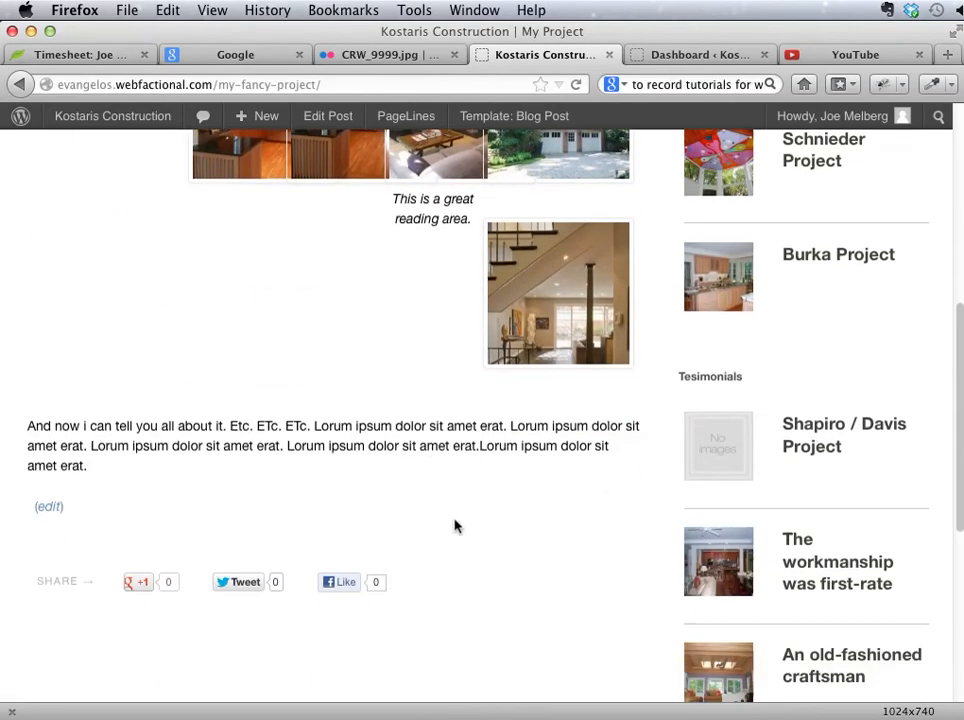
scroll(454, 525, "up", 5)
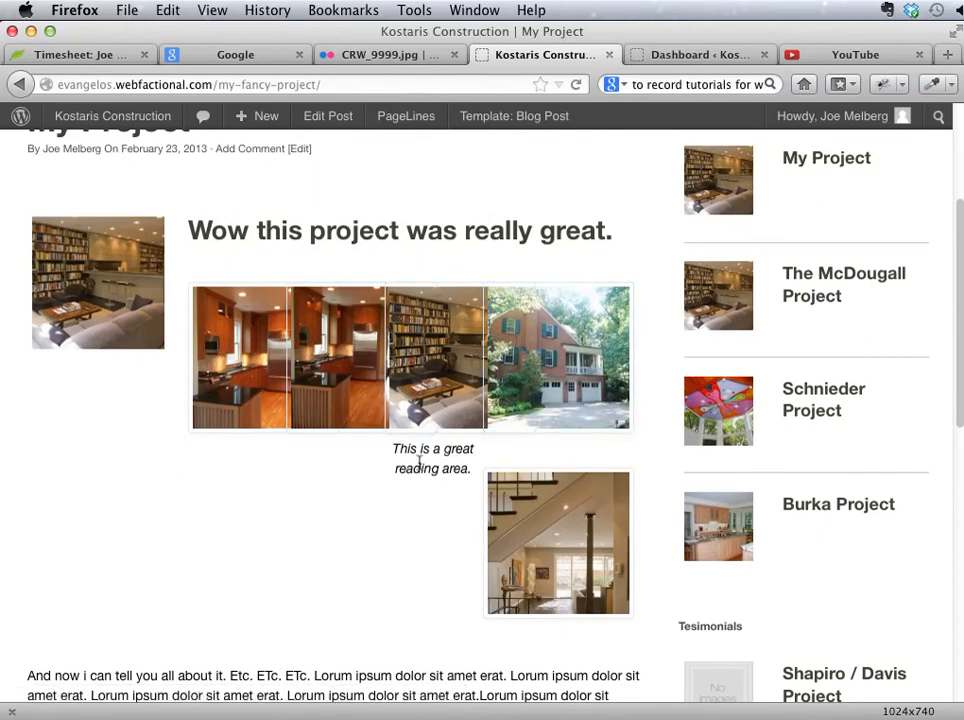
Step: Edit the post's gallery and add the two brick house images, tn_1200_DSC_0333.JPG and tn_1200_DSC_0332.JPG, from the media library
left_click(328, 116)
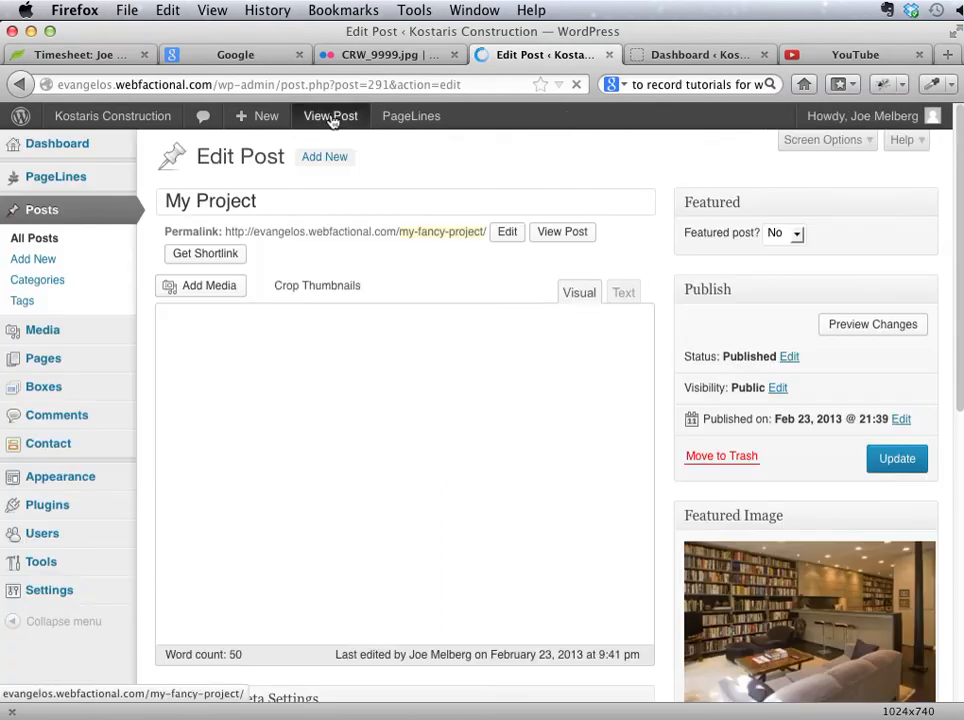
scroll(400, 525, "down", 1)
left_click(350, 495)
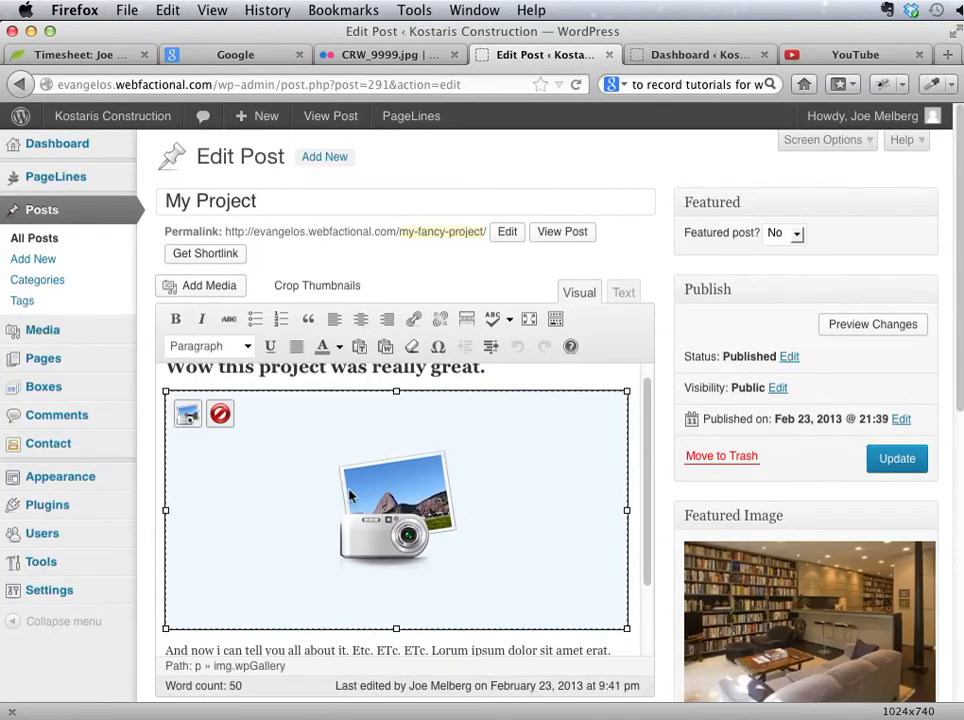
left_click(190, 418)
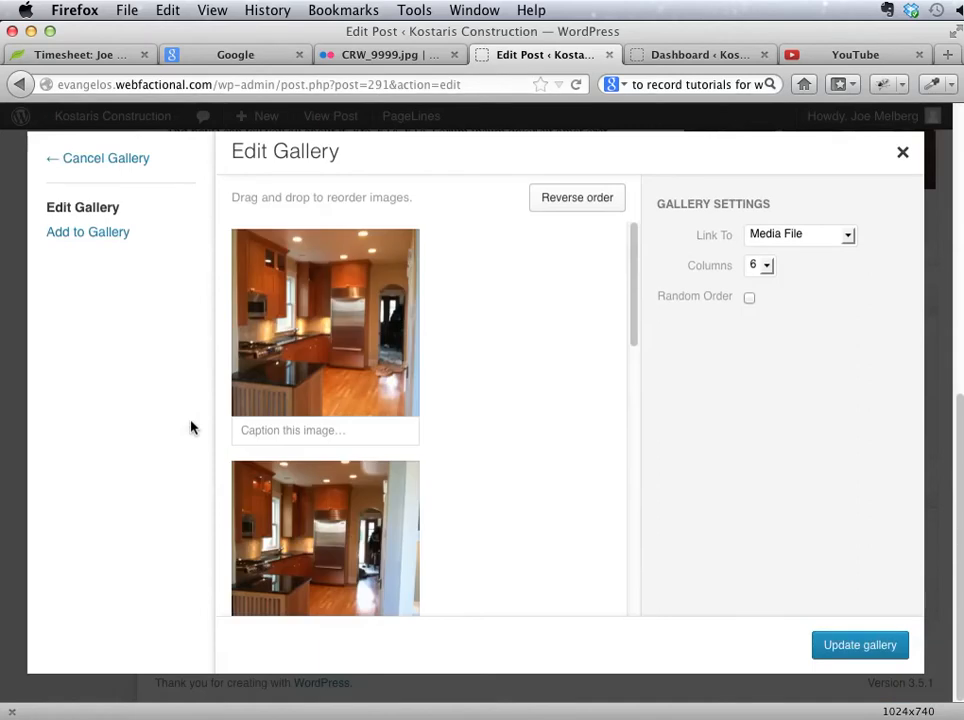
left_click(98, 237)
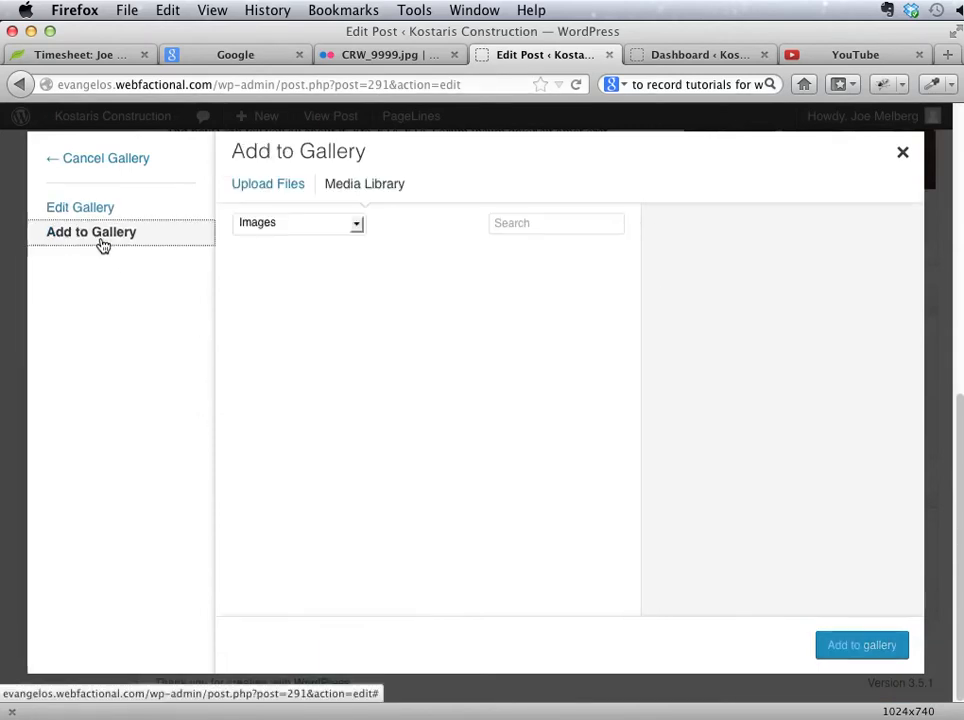
left_click(413, 318)
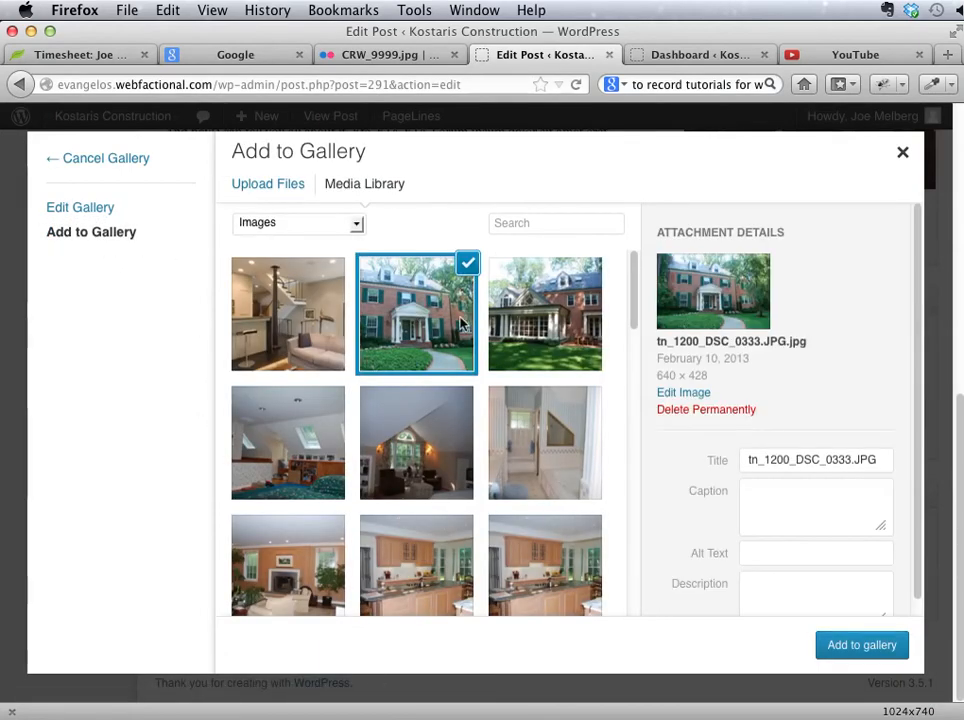
left_click(545, 320)
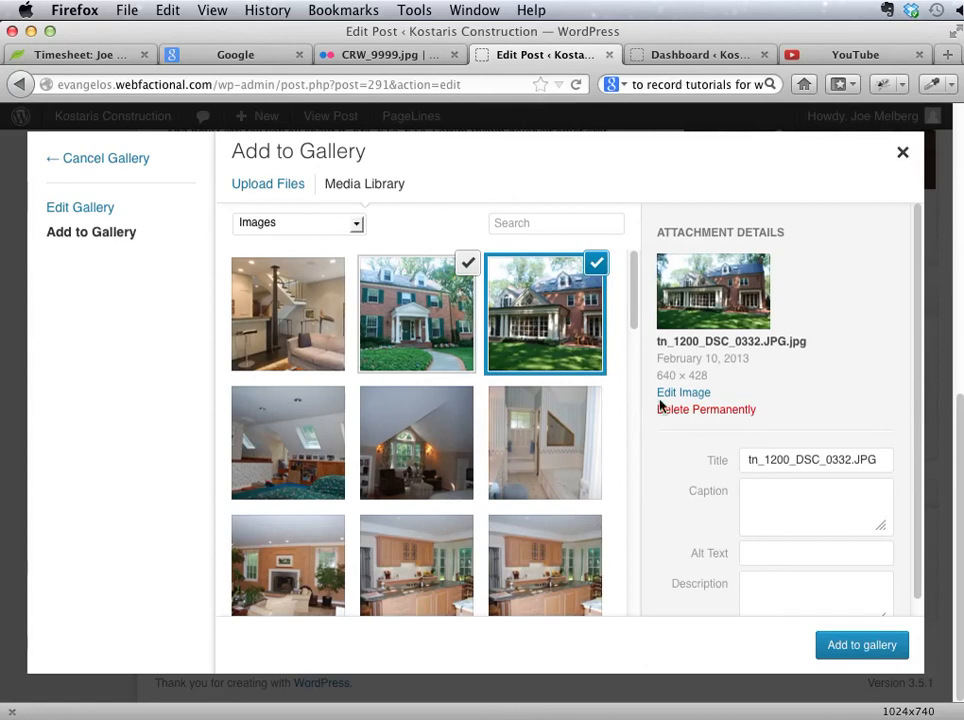
left_click(824, 645)
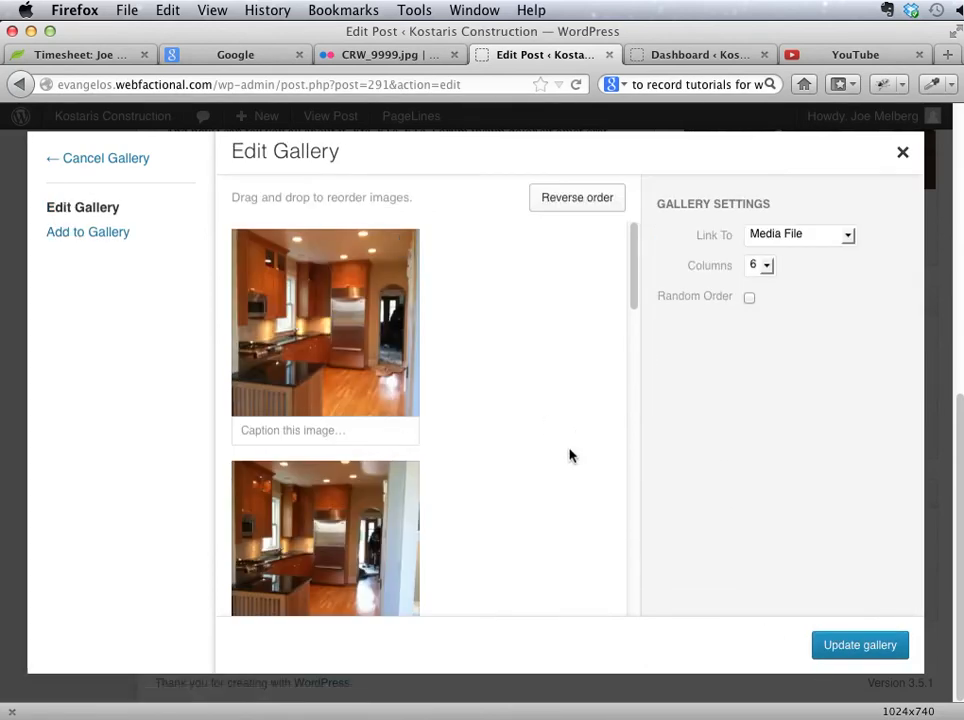
Step: Set the gallery to 4 columns, update the gallery, and save the post
left_click(760, 265)
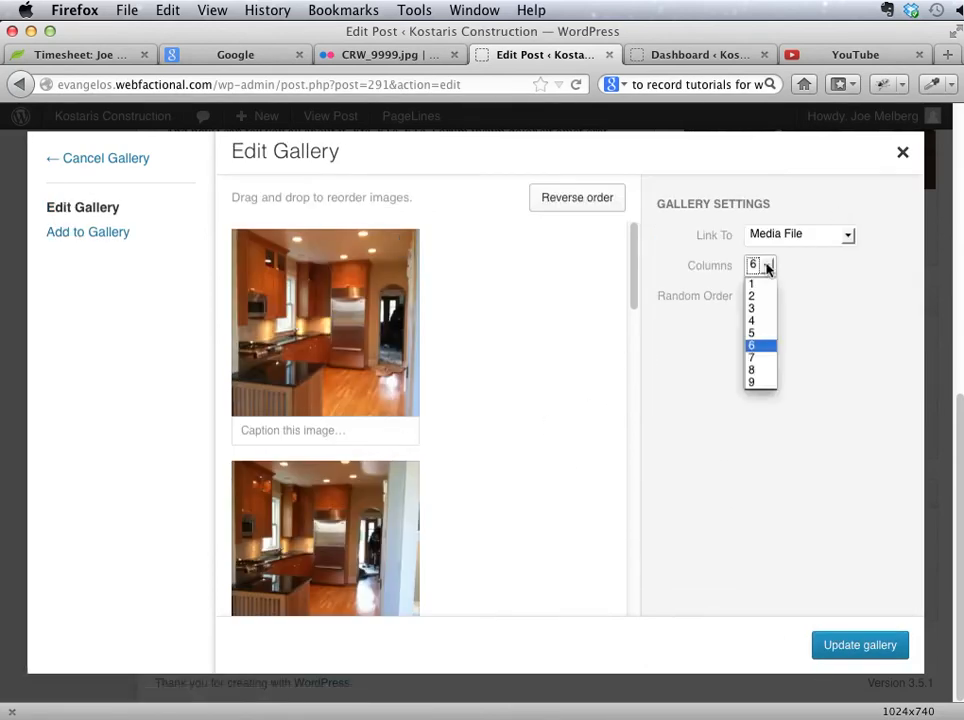
left_click(760, 320)
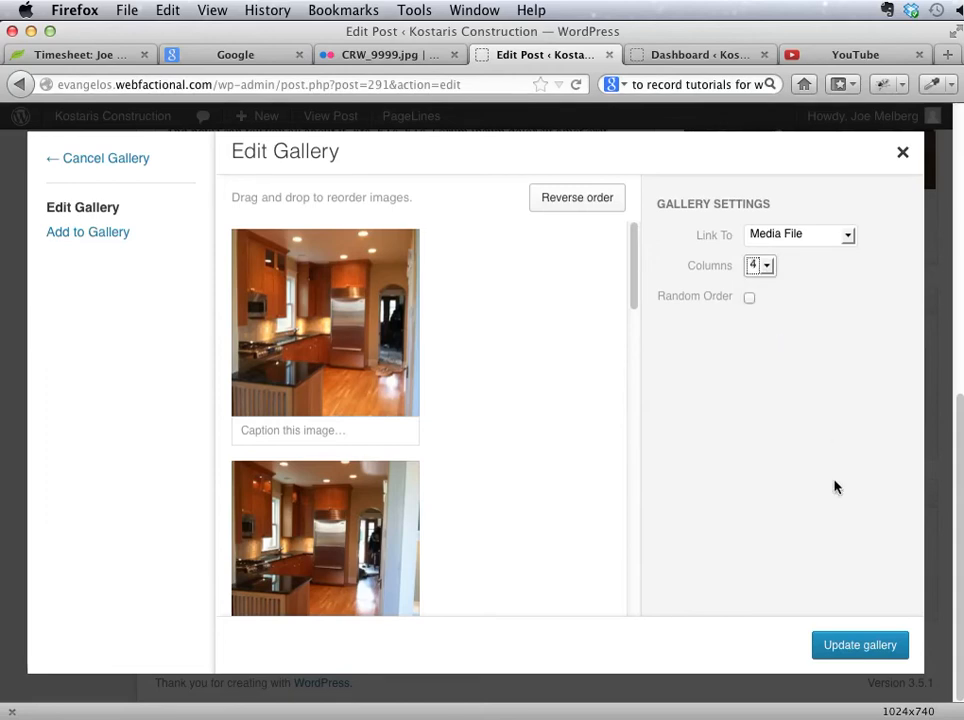
left_click(862, 648)
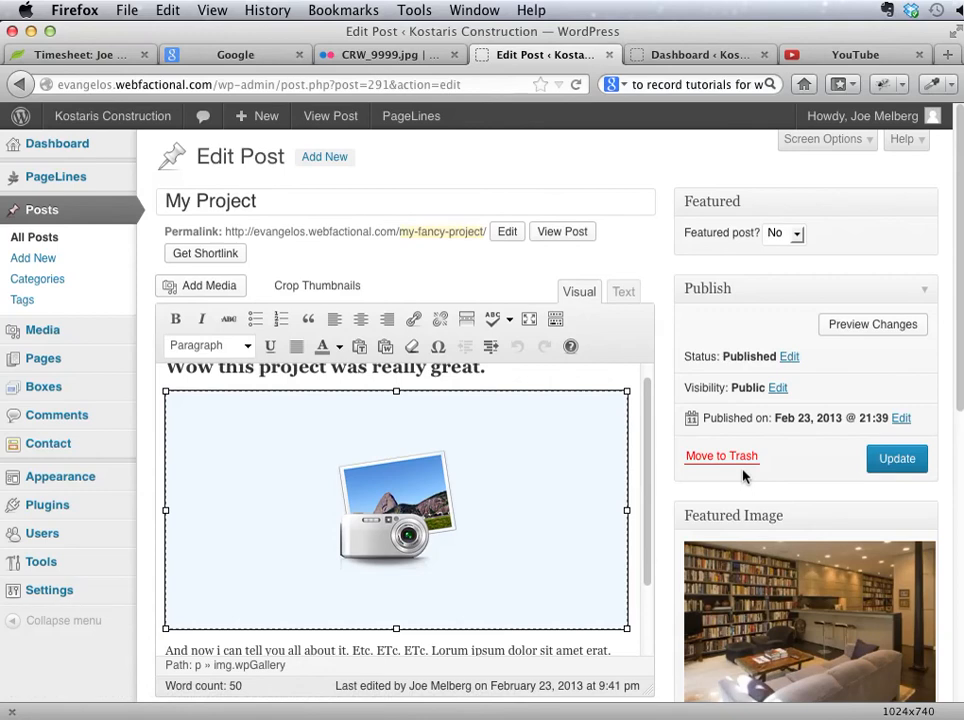
left_click(474, 481)
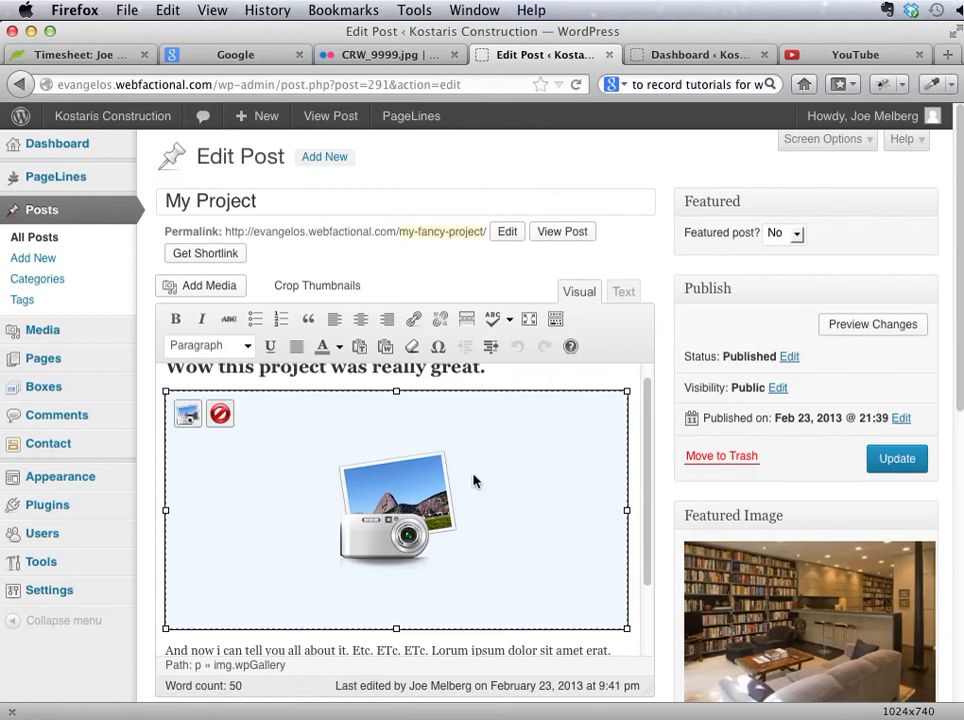
left_click(896, 459)
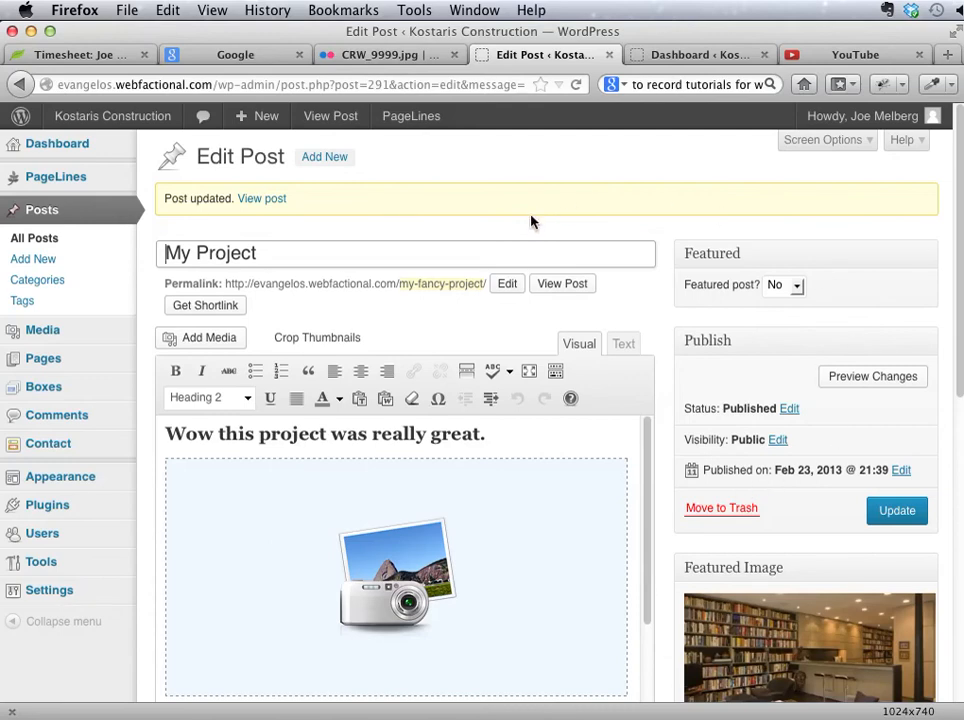
Step: Change the post's permalink slug to my-project and update the post
left_click(508, 285)
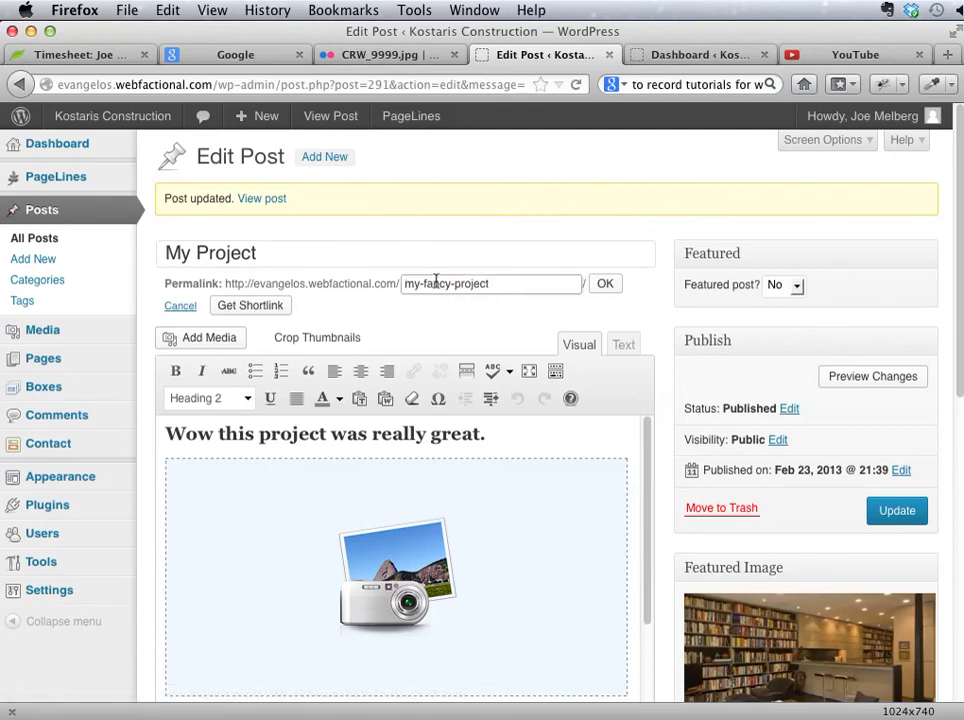
double_click(436, 282)
key("BackSpace")
left_click(601, 285)
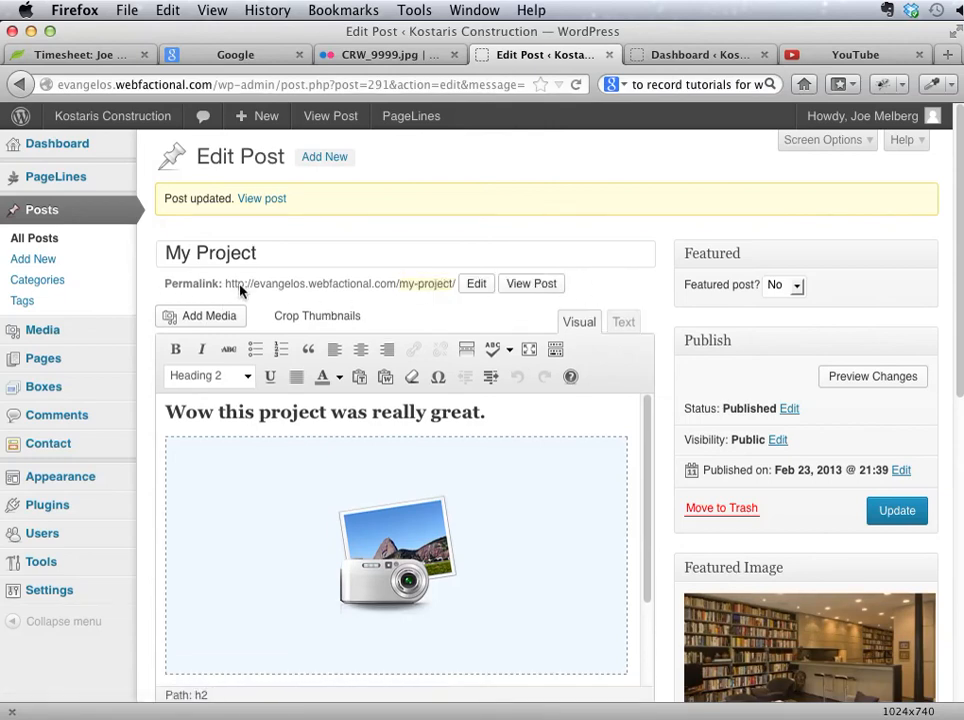
left_click(896, 511)
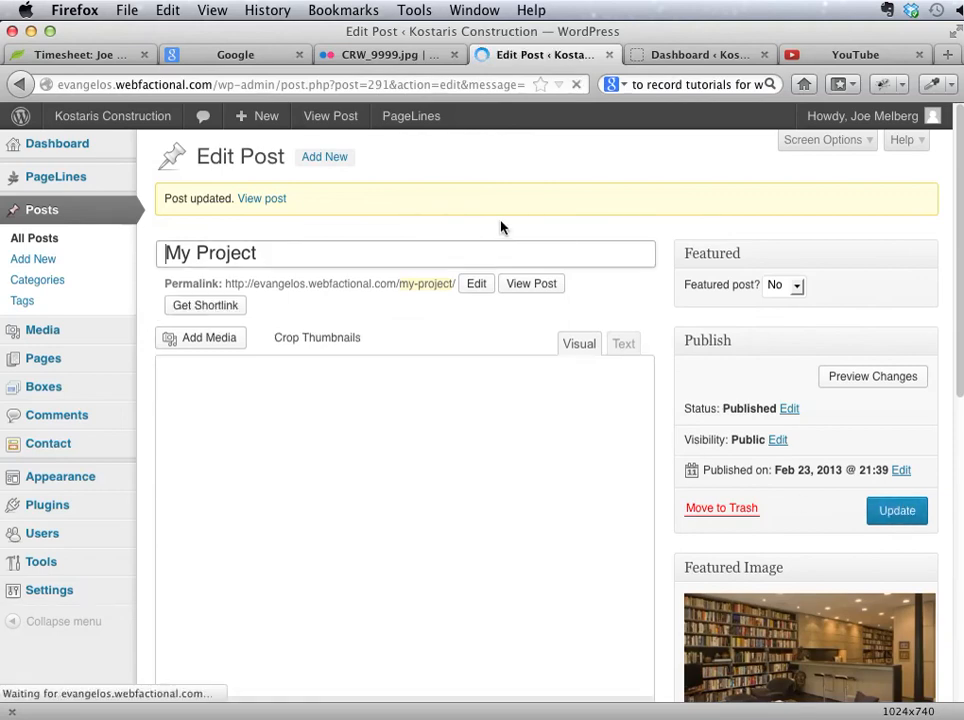
Step: View the post on the live site and examine the gallery layout, the caption and the body text below
left_click(544, 290)
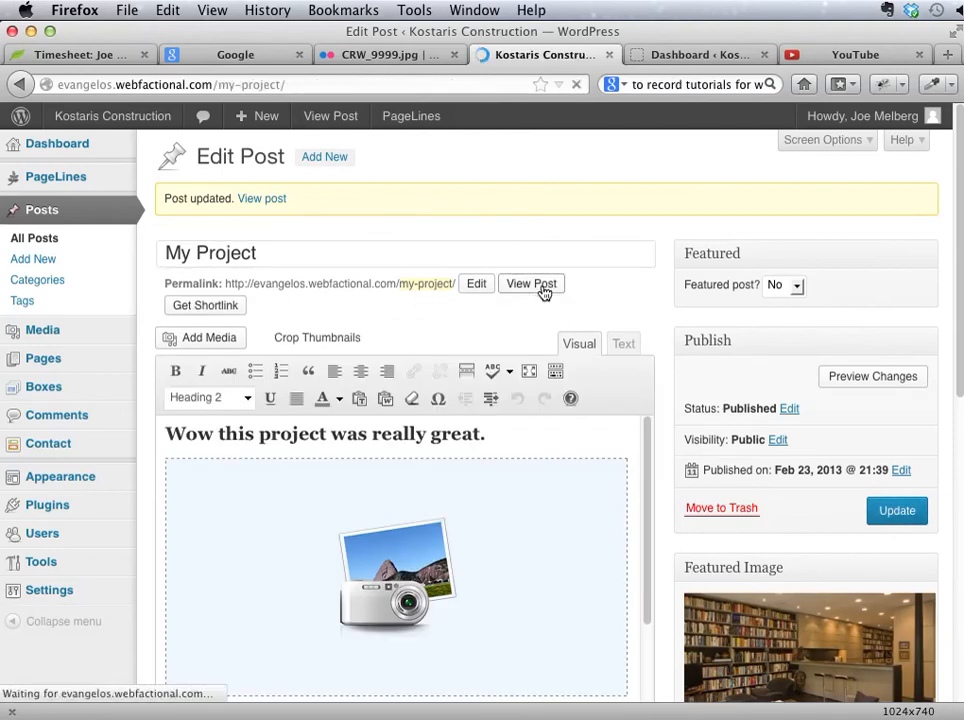
scroll(536, 520, "down", 10)
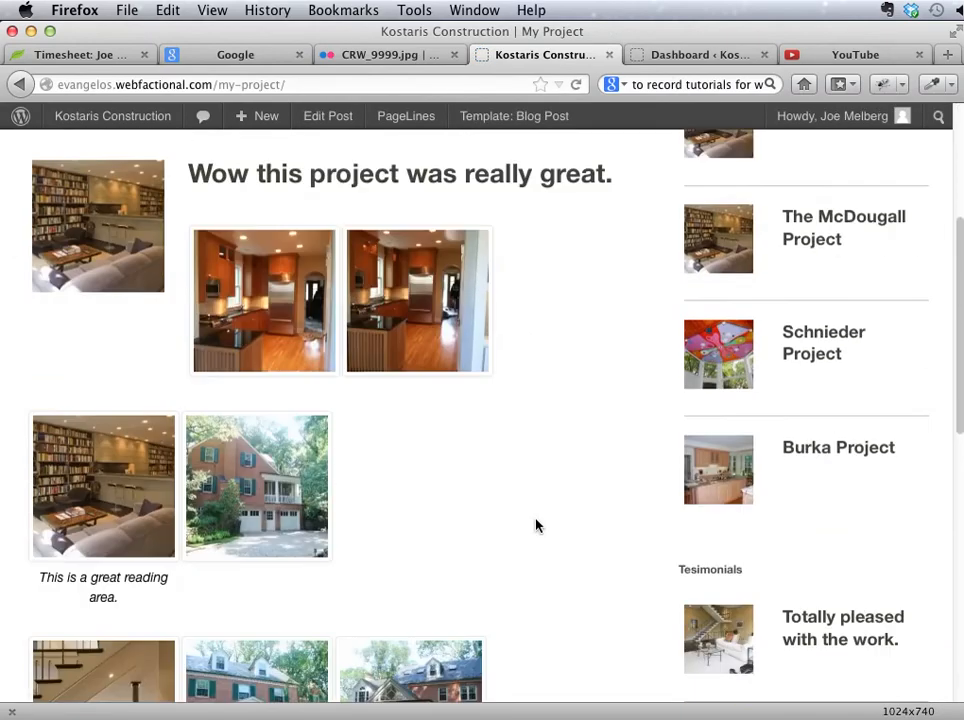
scroll(536, 525, "up", 7)
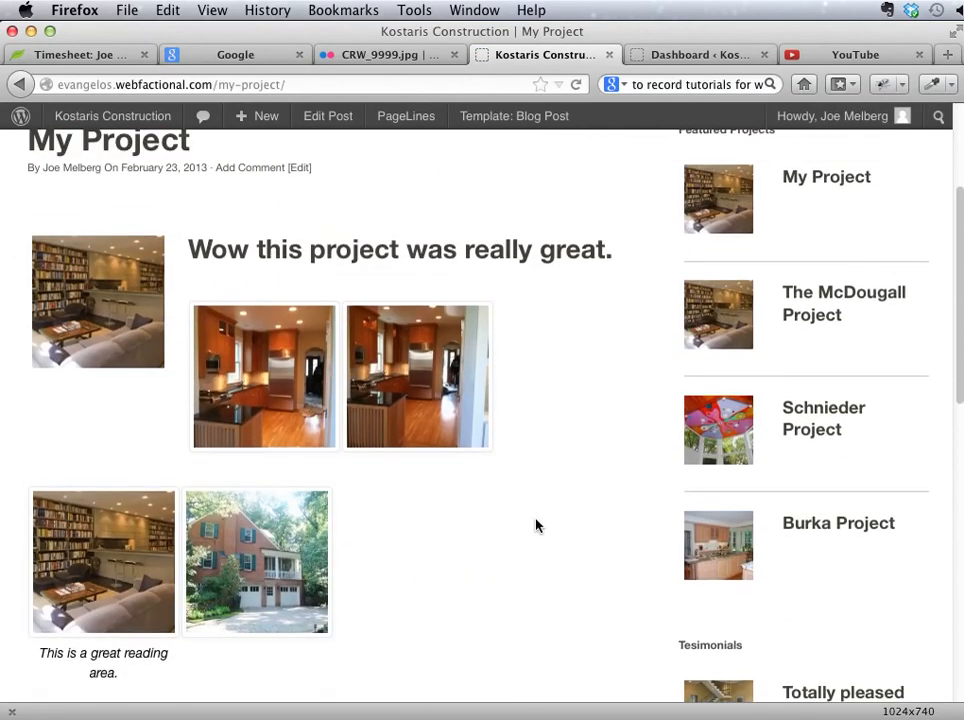
scroll(536, 525, "down", 4)
scroll(536, 525, "down", 2)
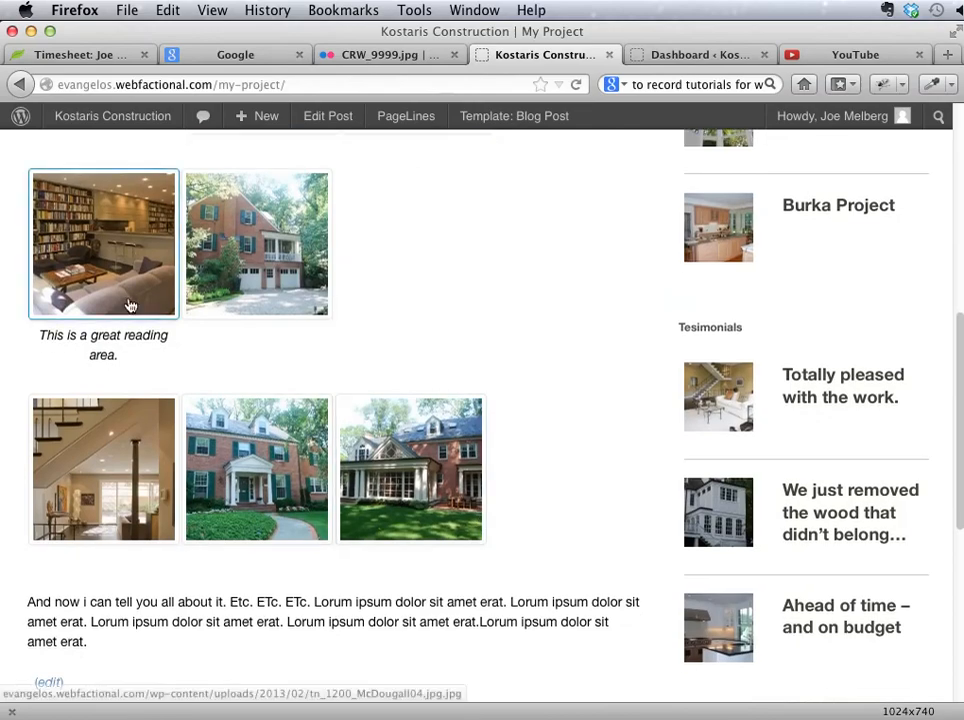
scroll(161, 377, "up", 8)
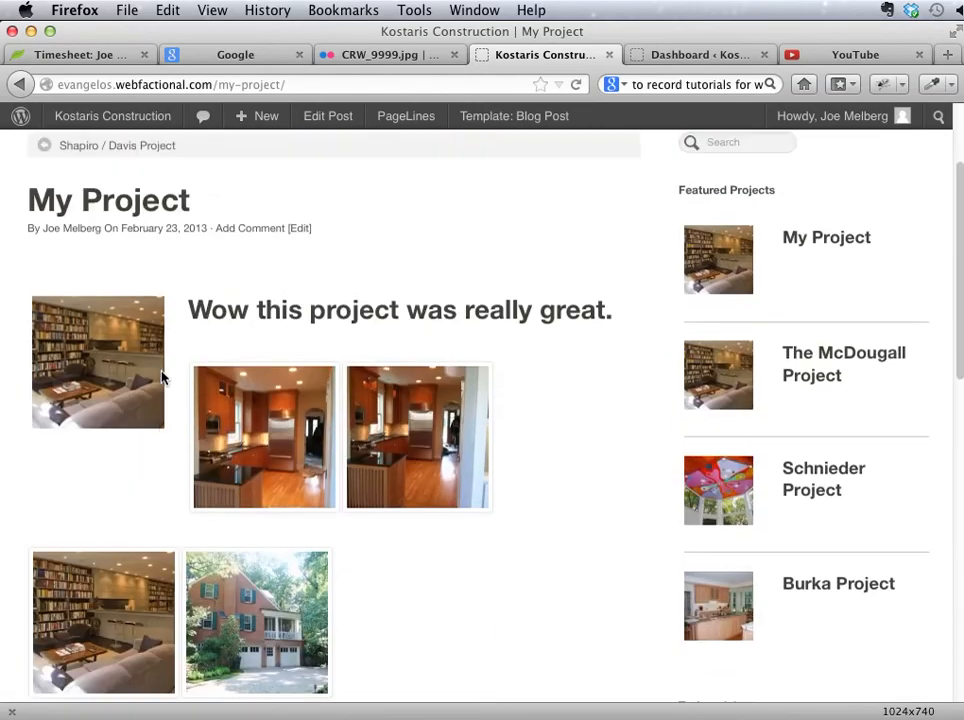
scroll(277, 432, "down", 6)
scroll(276, 430, "down", 8)
scroll(274, 426, "up", 10)
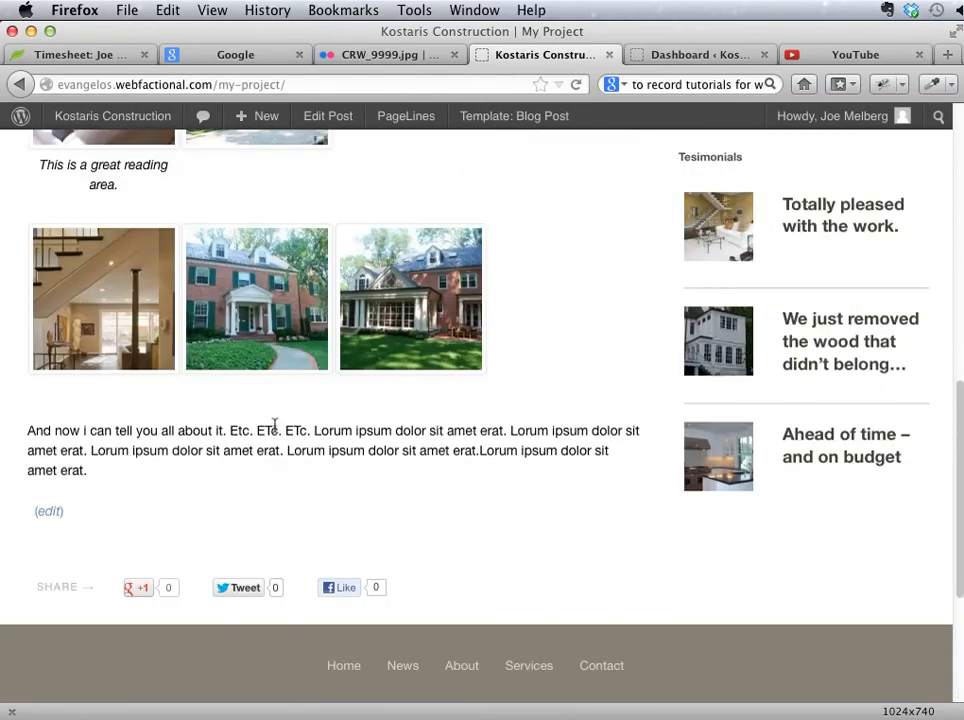